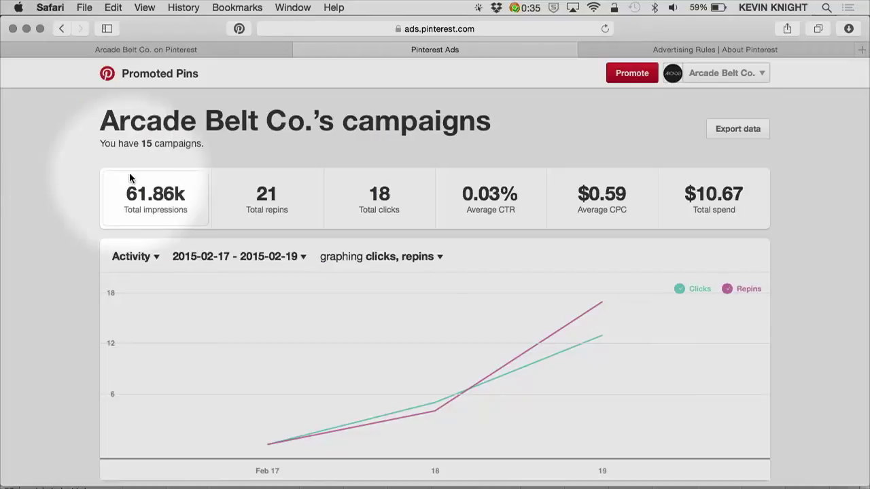
Step: Switch the activity chart to plot spend for 2015-02-17 to 2015-02-19 instead of clicks and repins
{"action": "mouse_move", "coordinate": [131, 181]}
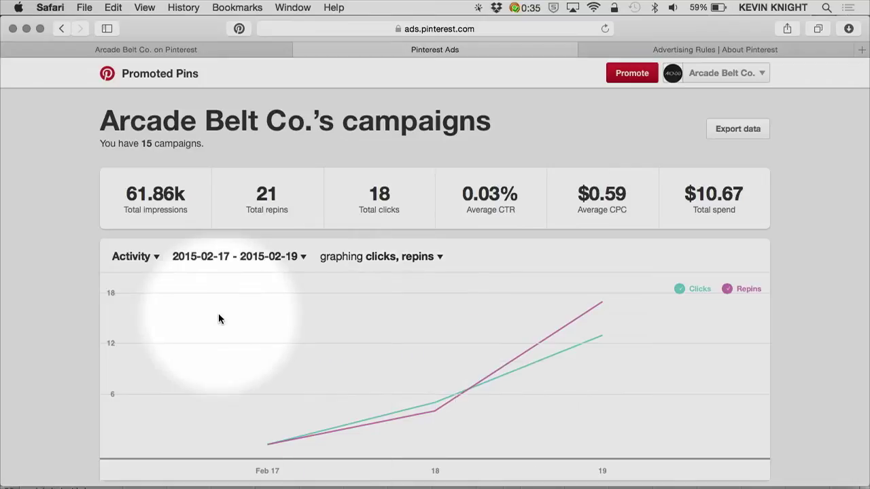
{"action": "scroll", "coordinate": [218, 316], "scroll_direction": "down", "scroll_amount": 3}
{"action": "scroll", "coordinate": [219, 318], "scroll_direction": "up", "scroll_amount": 2}
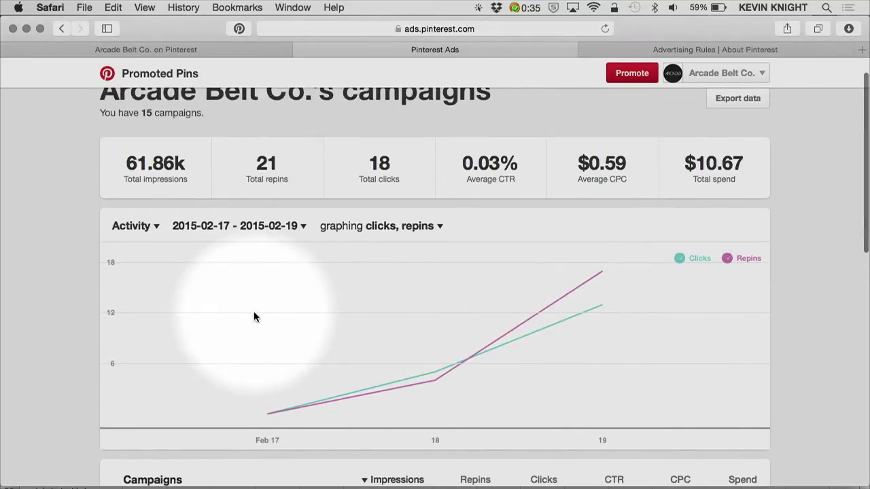
{"action": "scroll", "coordinate": [253, 311], "scroll_direction": "up", "scroll_amount": 1}
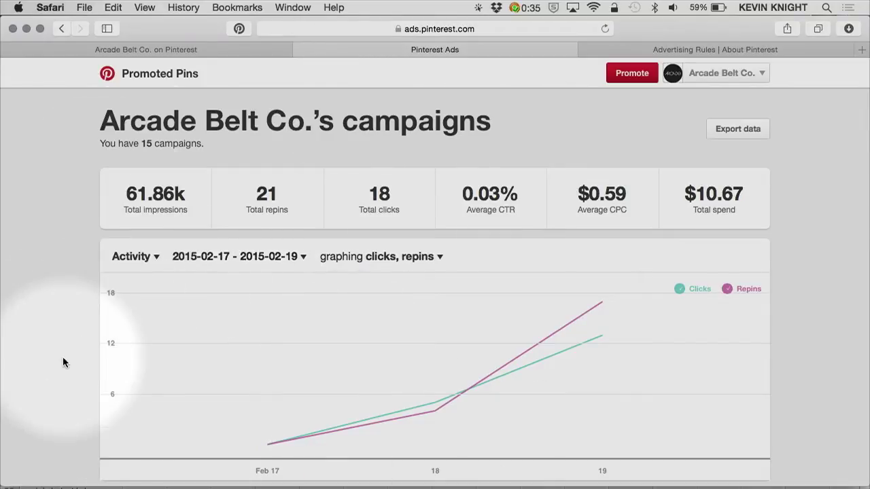
{"action": "scroll", "coordinate": [63, 362], "scroll_direction": "down", "scroll_amount": 1}
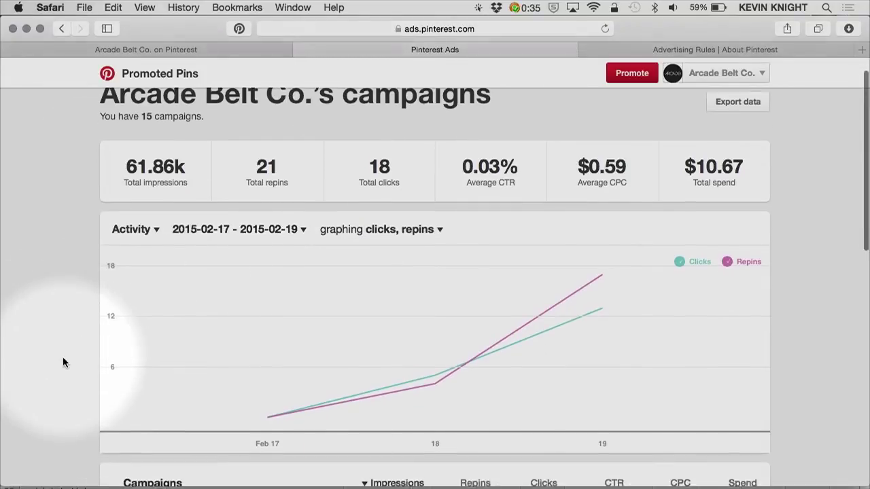
{"action": "scroll", "coordinate": [63, 358], "scroll_direction": "down", "scroll_amount": 10}
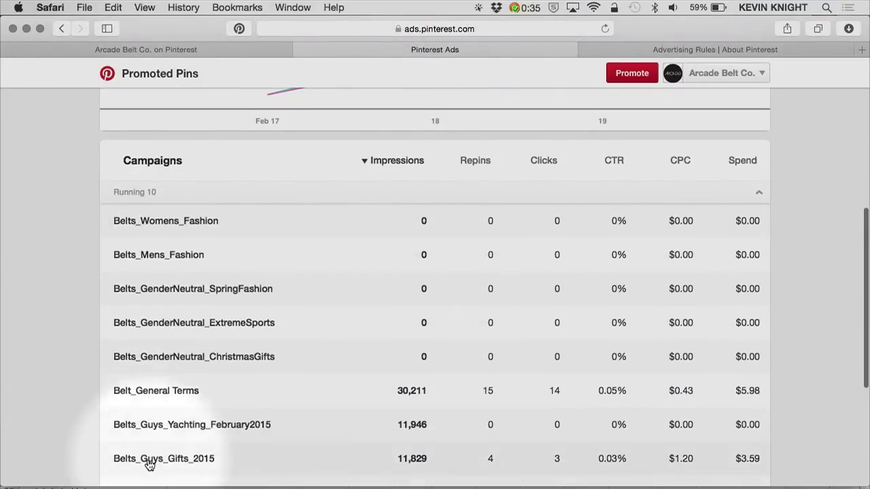
{"action": "scroll", "coordinate": [141, 324], "scroll_direction": "up", "scroll_amount": 3}
{"action": "scroll", "coordinate": [141, 324], "scroll_direction": "up", "scroll_amount": 10}
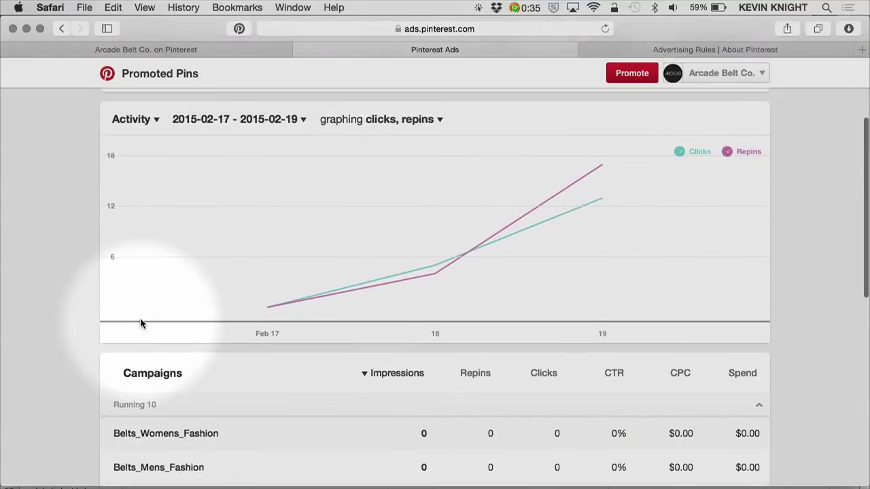
{"action": "scroll", "coordinate": [141, 323], "scroll_direction": "up", "scroll_amount": 2}
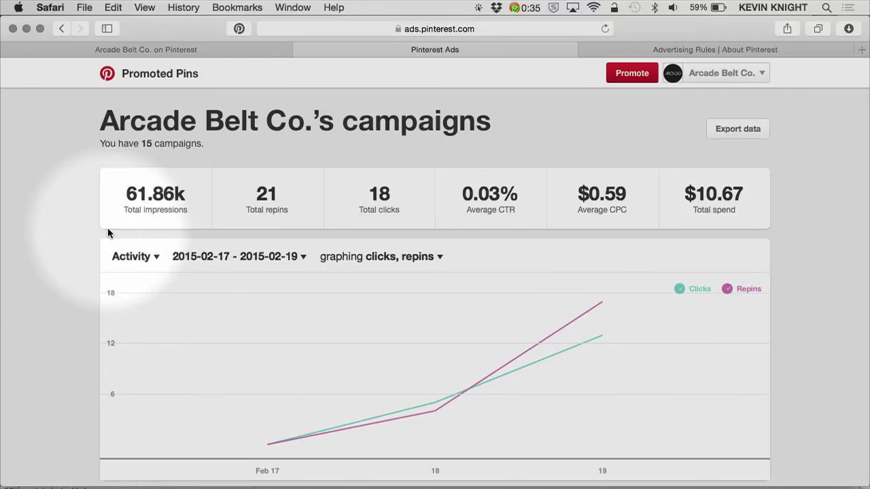
{"action": "mouse_move", "coordinate": [148, 214]}
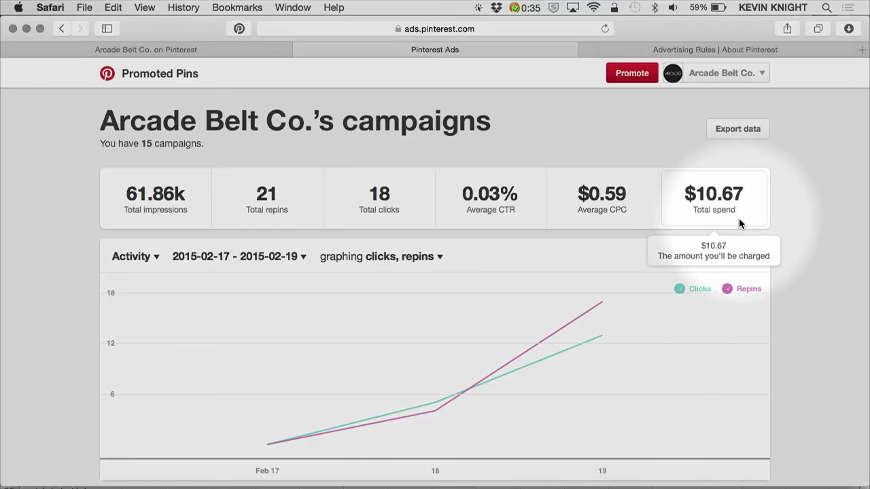
{"action": "scroll", "coordinate": [93, 430], "scroll_direction": "down", "scroll_amount": 3}
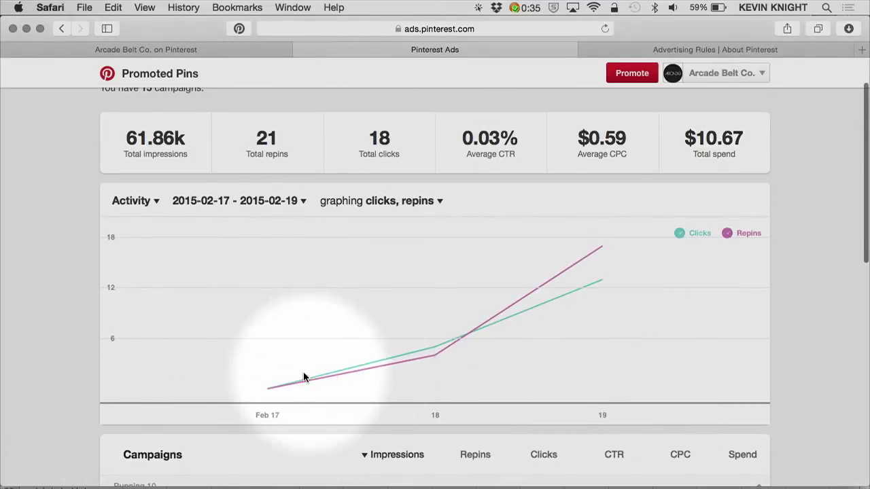
{"action": "mouse_move", "coordinate": [445, 349]}
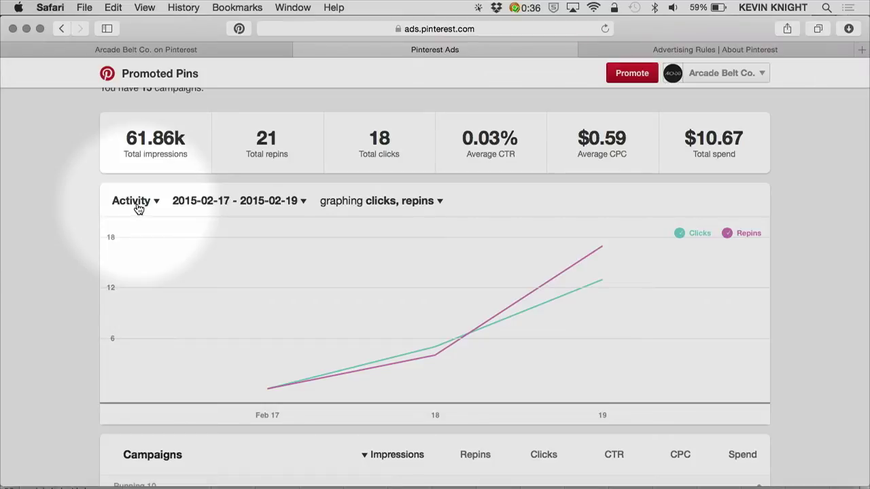
{"action": "left_click", "coordinate": [127, 263]}
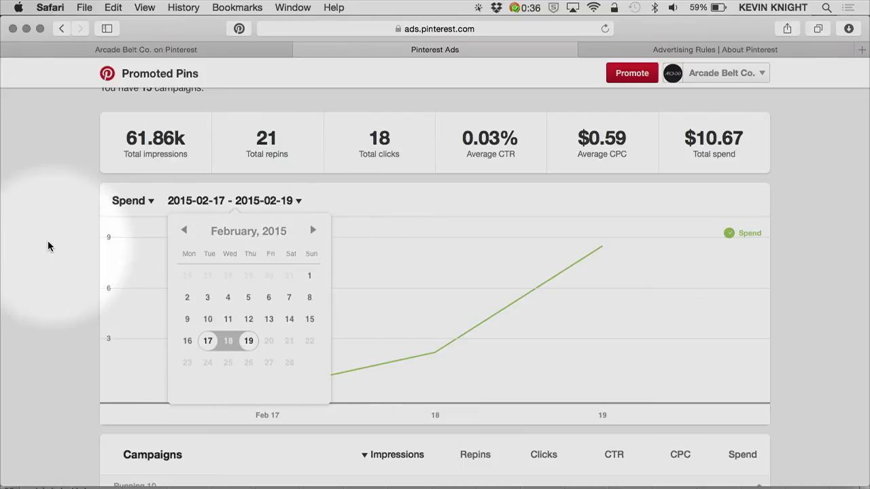
{"action": "left_click", "coordinate": [70, 254]}
Step: Open the Belt_General Terms campaign from the Campaigns table
{"action": "mouse_move", "coordinate": [502, 329]}
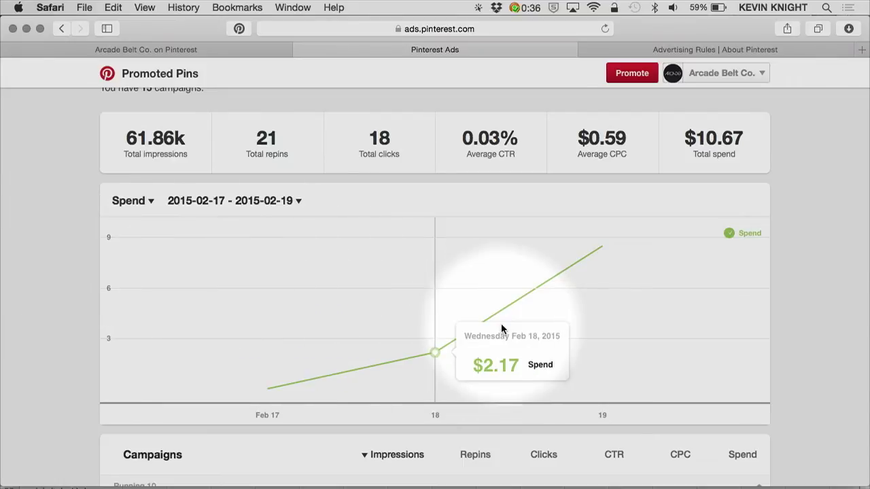
{"action": "scroll", "coordinate": [501, 329], "scroll_direction": "up", "scroll_amount": 2}
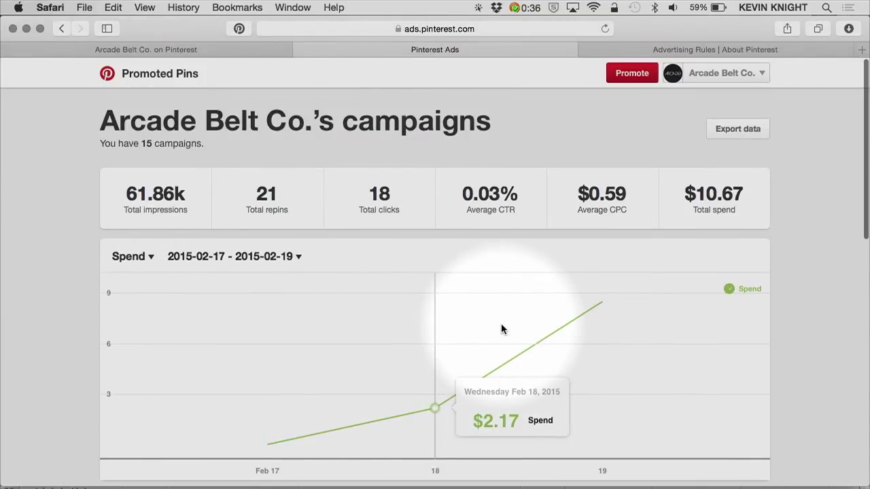
{"action": "scroll", "coordinate": [501, 329], "scroll_direction": "down", "scroll_amount": 5}
{"action": "scroll", "coordinate": [500, 326], "scroll_direction": "down", "scroll_amount": 3}
{"action": "scroll", "coordinate": [501, 326], "scroll_direction": "up", "scroll_amount": 5}
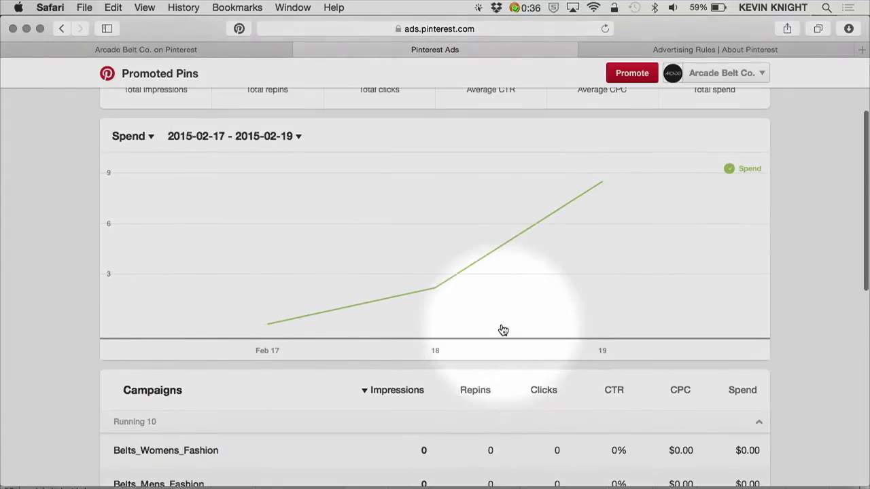
{"action": "scroll", "coordinate": [501, 329], "scroll_direction": "up", "scroll_amount": 2}
{"action": "scroll", "coordinate": [501, 328], "scroll_direction": "up", "scroll_amount": 2}
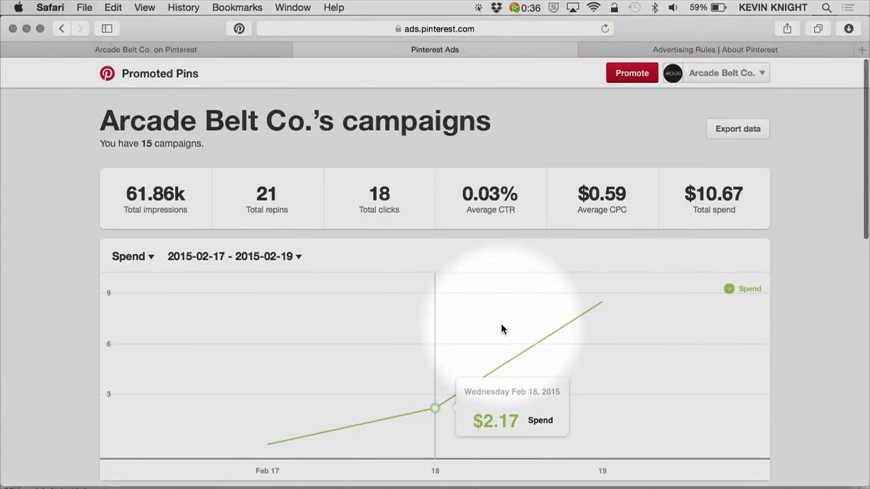
{"action": "scroll", "coordinate": [501, 329], "scroll_direction": "down", "scroll_amount": 5}
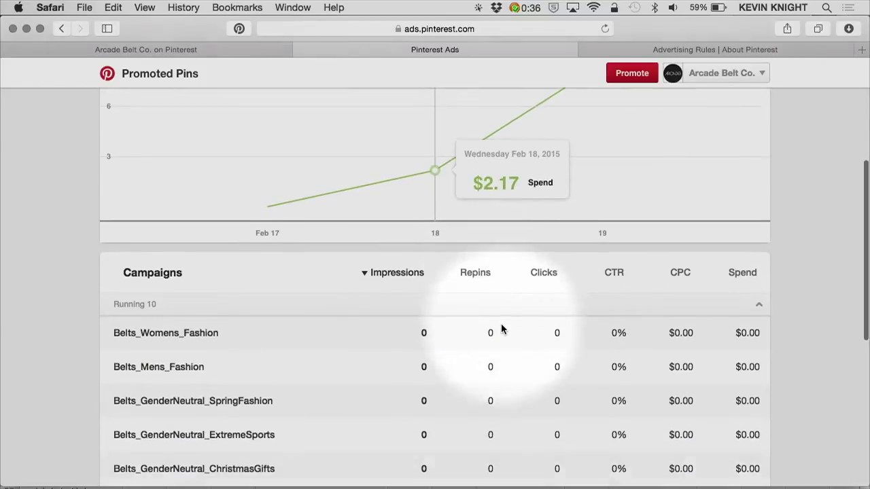
{"action": "scroll", "coordinate": [171, 405], "scroll_direction": "down", "scroll_amount": 3}
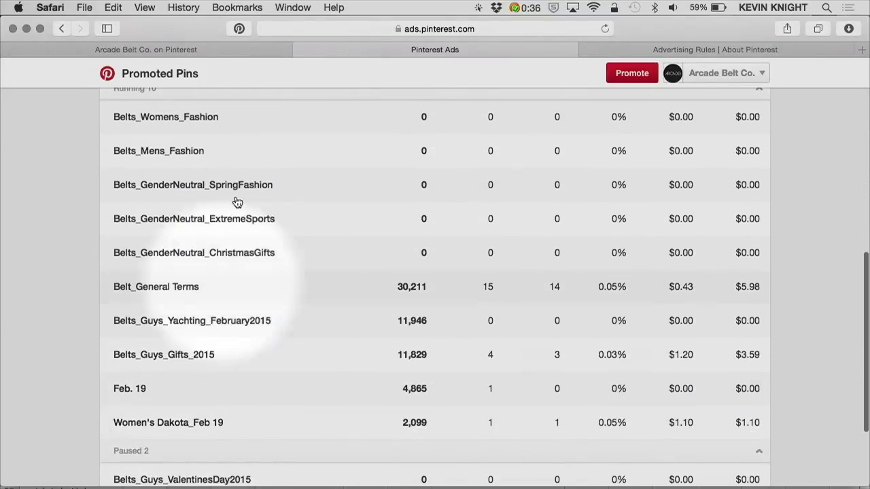
{"action": "scroll", "coordinate": [161, 374], "scroll_direction": "up", "scroll_amount": 1}
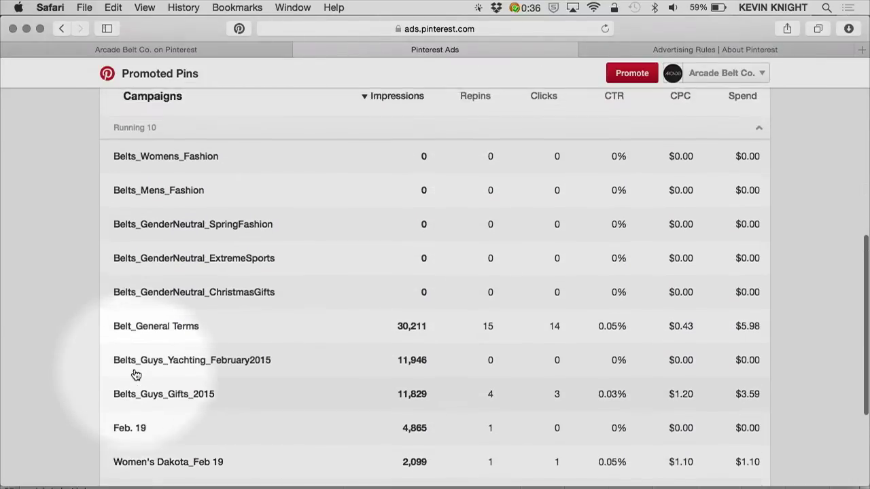
{"action": "left_click", "coordinate": [166, 327]}
Step: Open the most-clicked promoted pin of Belt_General Terms, with 9.89k impressions and 5 clicks
{"action": "scroll", "coordinate": [163, 326], "scroll_direction": "down", "scroll_amount": 6}
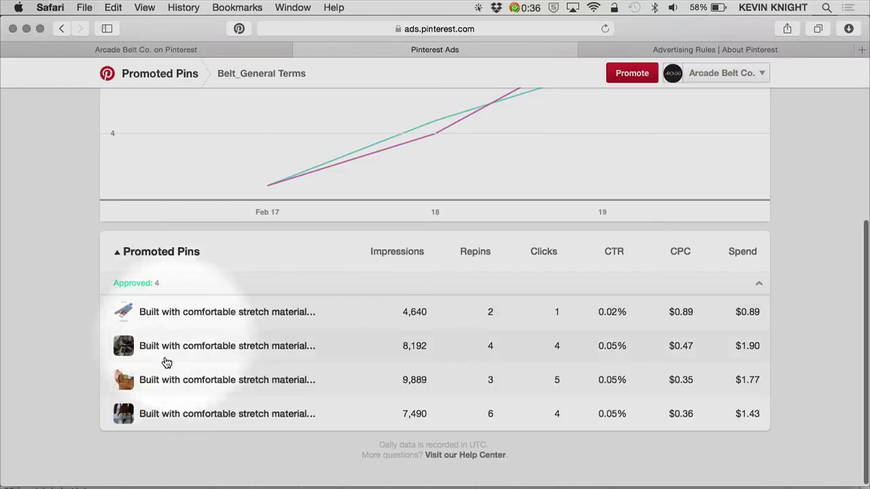
{"action": "scroll", "coordinate": [181, 355], "scroll_direction": "up", "scroll_amount": 2}
{"action": "scroll", "coordinate": [179, 357], "scroll_direction": "up", "scroll_amount": 5}
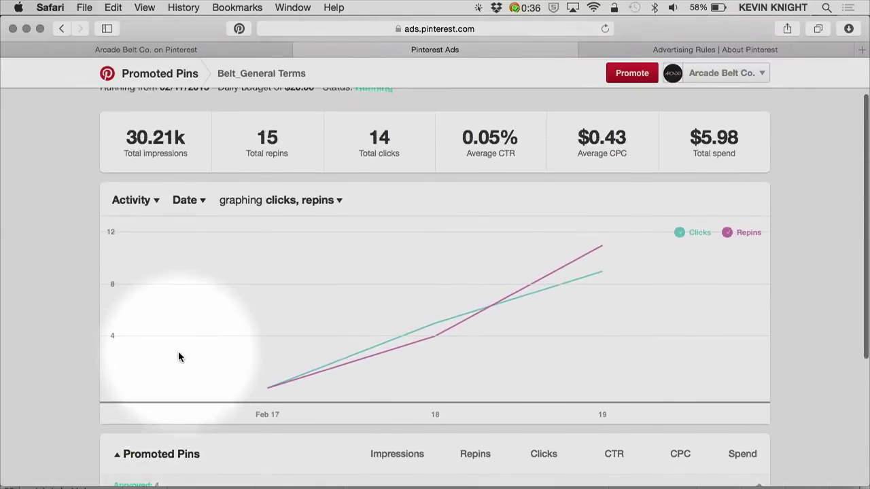
{"action": "scroll", "coordinate": [520, 344], "scroll_direction": "up", "scroll_amount": 1}
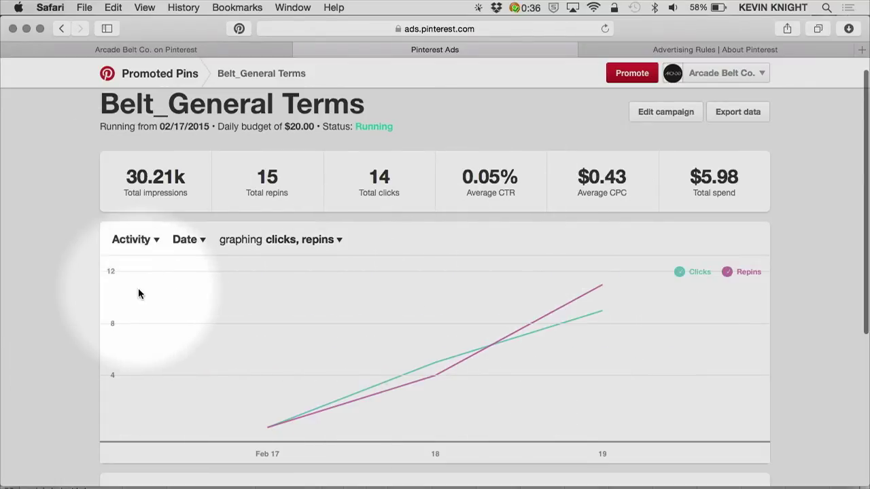
{"action": "mouse_move", "coordinate": [175, 210]}
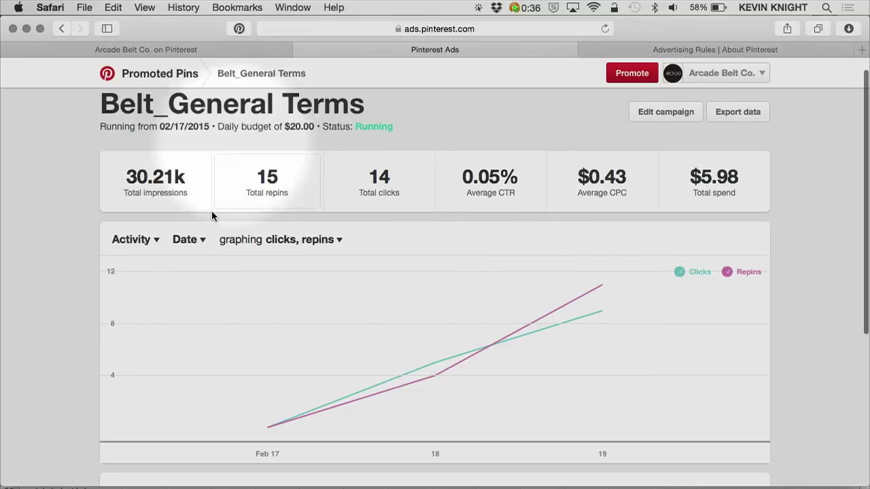
{"action": "scroll", "coordinate": [191, 368], "scroll_direction": "down", "scroll_amount": 3}
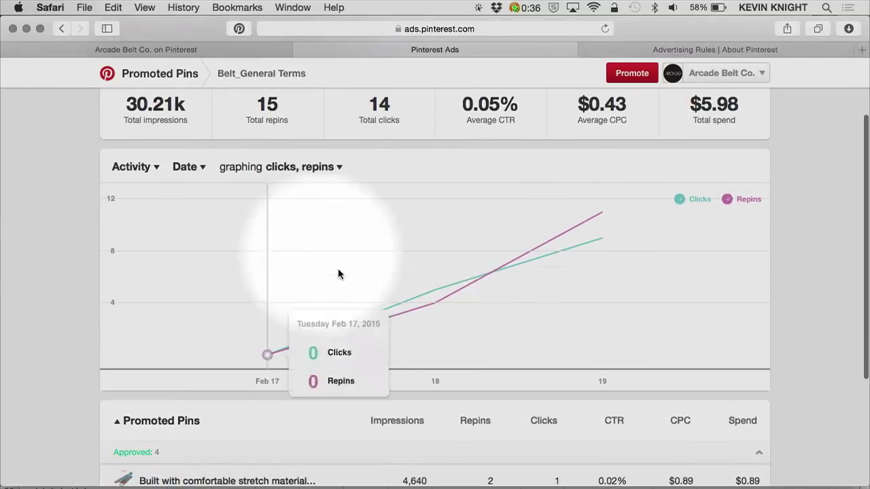
{"action": "scroll", "coordinate": [402, 308], "scroll_direction": "down", "scroll_amount": 6}
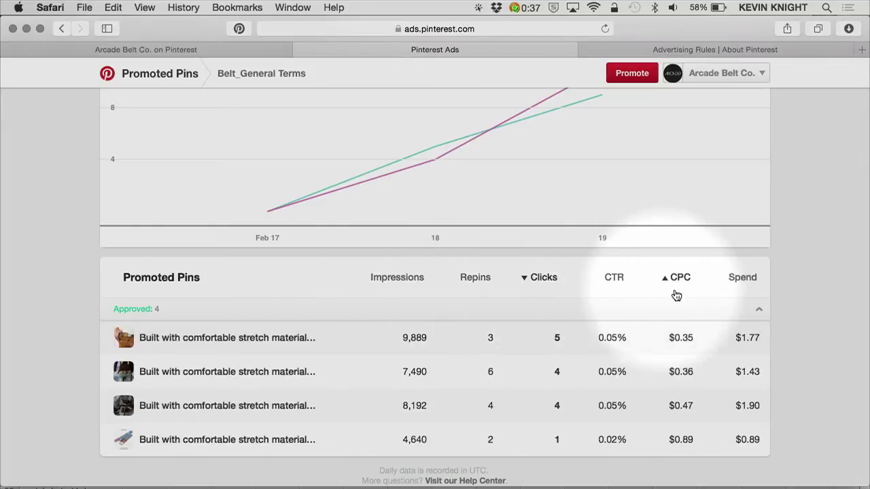
{"action": "scroll", "coordinate": [361, 342], "scroll_direction": "up", "scroll_amount": 5}
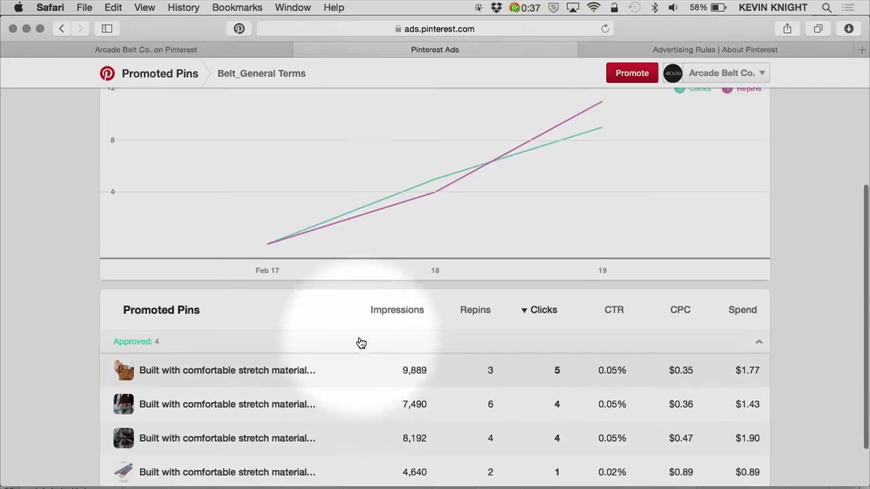
{"action": "scroll", "coordinate": [361, 342], "scroll_direction": "down", "scroll_amount": 3}
{"action": "scroll", "coordinate": [361, 342], "scroll_direction": "down", "scroll_amount": 3}
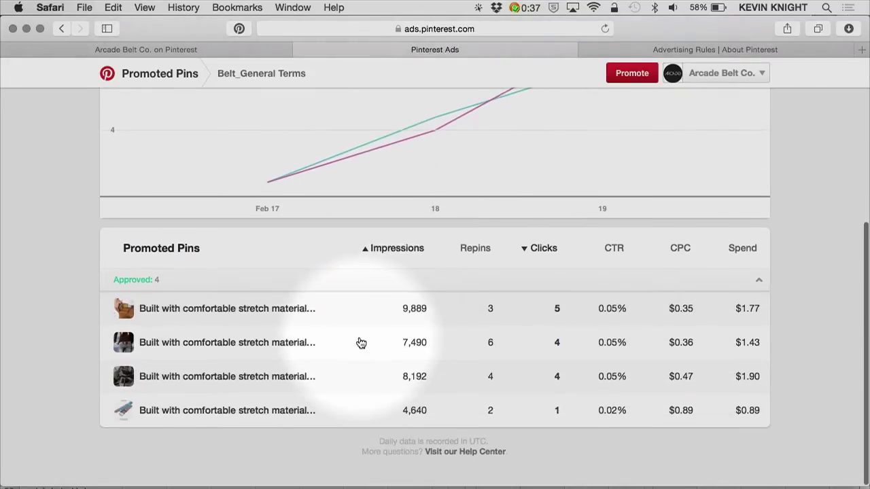
{"action": "left_click", "coordinate": [235, 318]}
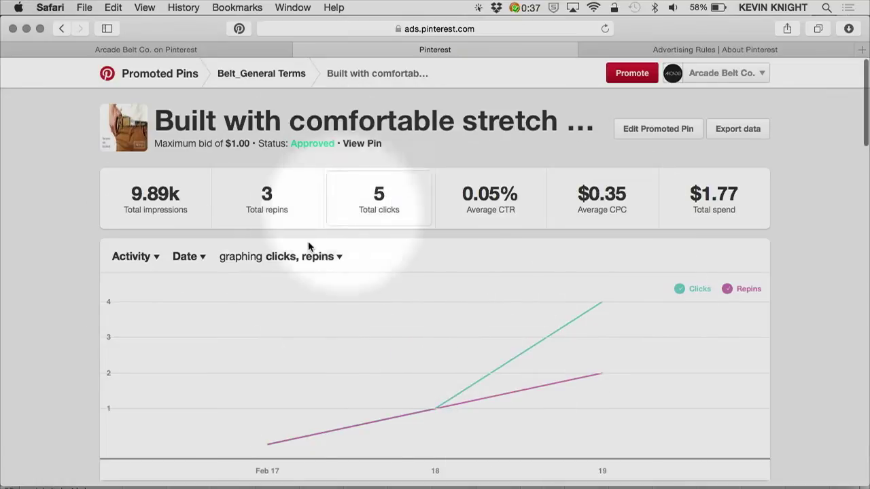
Step: Sort the pin's targeting terms by impressions, highest first
{"action": "mouse_move", "coordinate": [368, 289]}
{"action": "scroll", "coordinate": [364, 295], "scroll_direction": "down", "scroll_amount": 2}
{"action": "scroll", "coordinate": [364, 298], "scroll_direction": "down", "scroll_amount": 10}
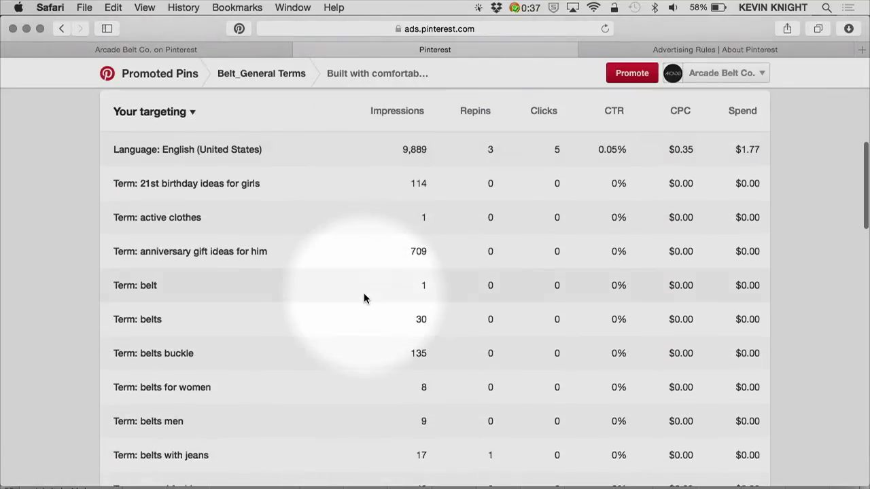
{"action": "scroll", "coordinate": [363, 295], "scroll_direction": "down", "scroll_amount": 3}
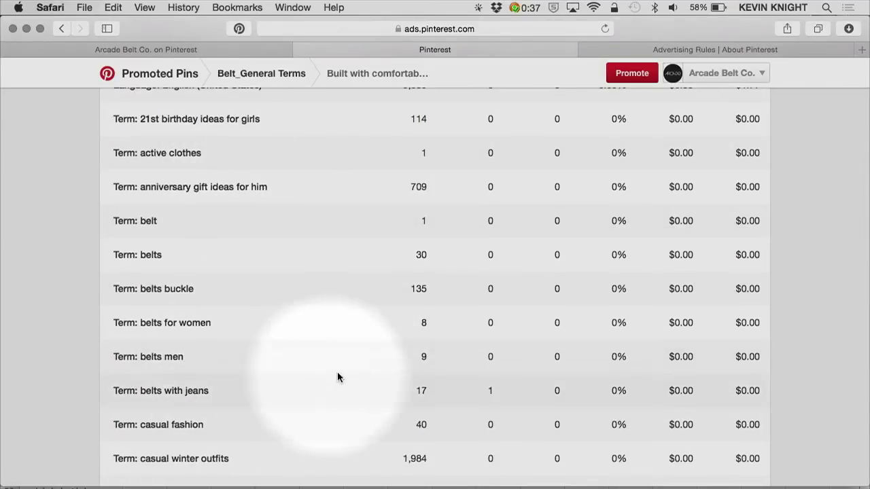
{"action": "scroll", "coordinate": [394, 405], "scroll_direction": "down", "scroll_amount": 1}
{"action": "scroll", "coordinate": [394, 406], "scroll_direction": "down", "scroll_amount": 3}
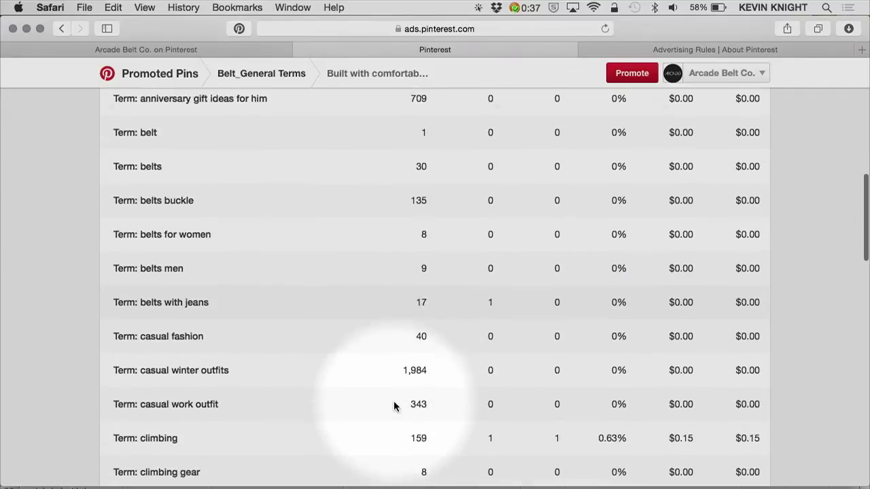
{"action": "scroll", "coordinate": [394, 406], "scroll_direction": "up", "scroll_amount": 4}
{"action": "scroll", "coordinate": [394, 406], "scroll_direction": "up", "scroll_amount": 4}
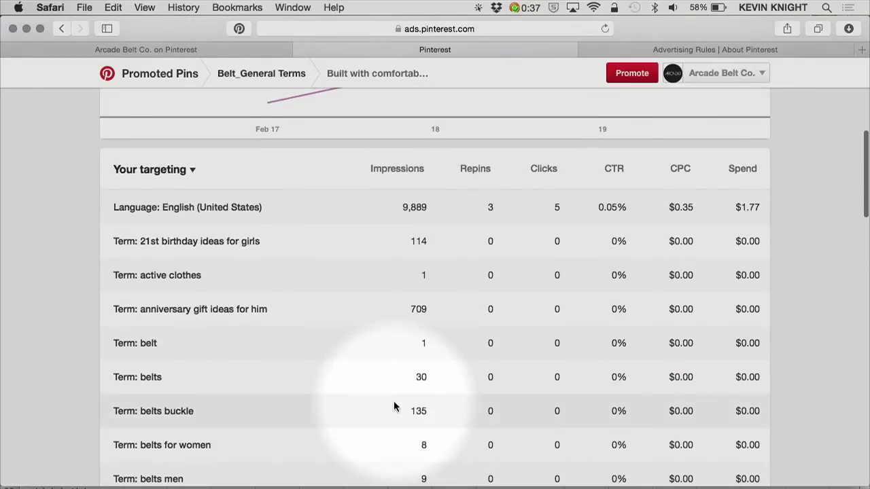
{"action": "scroll", "coordinate": [394, 405], "scroll_direction": "up", "scroll_amount": 7}
{"action": "scroll", "coordinate": [394, 406], "scroll_direction": "down", "scroll_amount": 8}
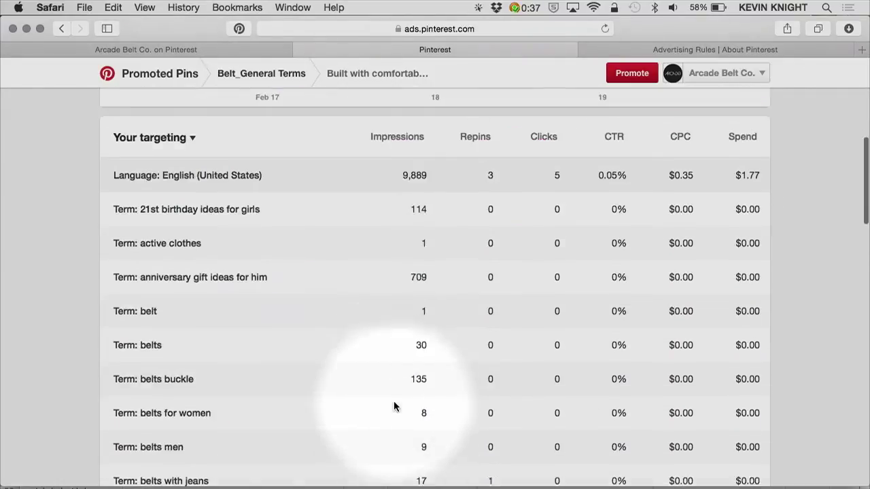
{"action": "scroll", "coordinate": [394, 406], "scroll_direction": "down", "scroll_amount": 3}
{"action": "scroll", "coordinate": [395, 407], "scroll_direction": "down", "scroll_amount": 4}
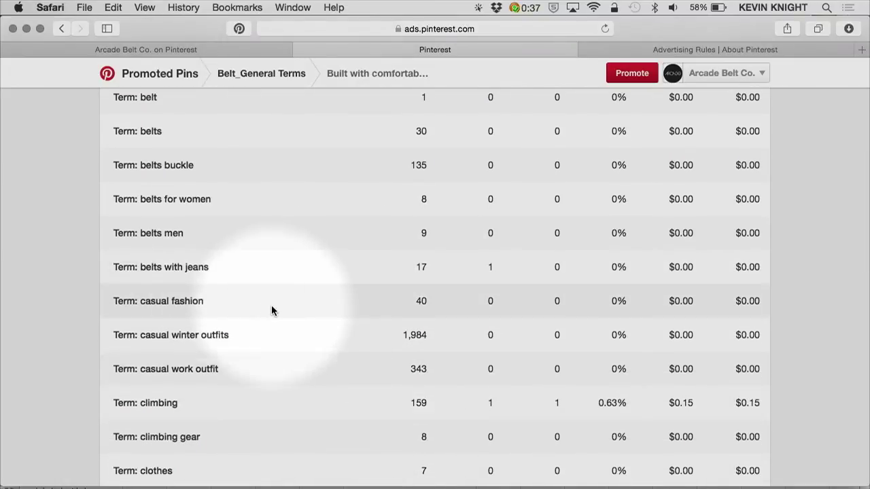
{"action": "scroll", "coordinate": [271, 309], "scroll_direction": "down", "scroll_amount": 3}
{"action": "scroll", "coordinate": [271, 311], "scroll_direction": "up", "scroll_amount": 7}
{"action": "scroll", "coordinate": [271, 310], "scroll_direction": "up", "scroll_amount": 3}
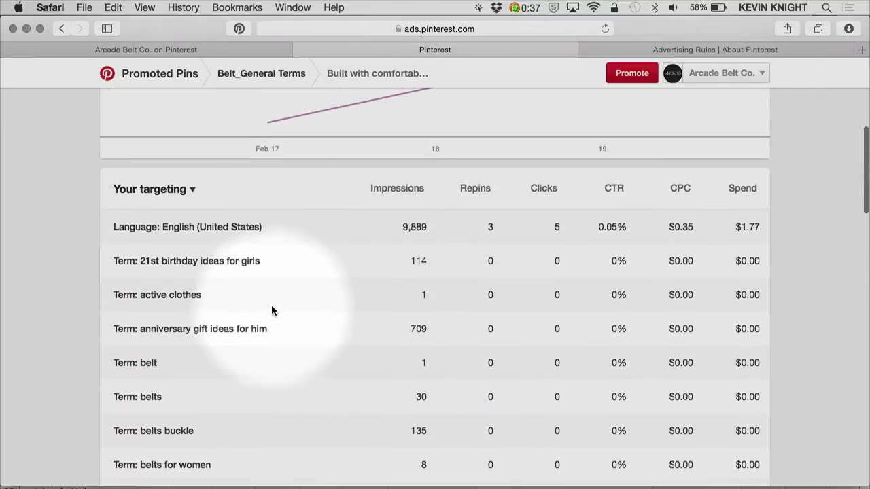
{"action": "left_click", "coordinate": [382, 194]}
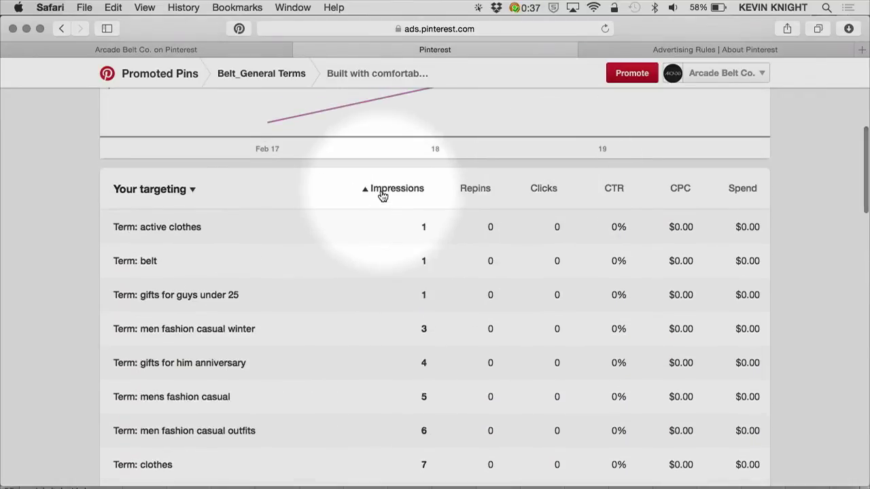
{"action": "left_click", "coordinate": [384, 194]}
Step: Switch the pin's performance breakdown from targeting terms to Devices
{"action": "scroll", "coordinate": [277, 368], "scroll_direction": "down", "scroll_amount": 2}
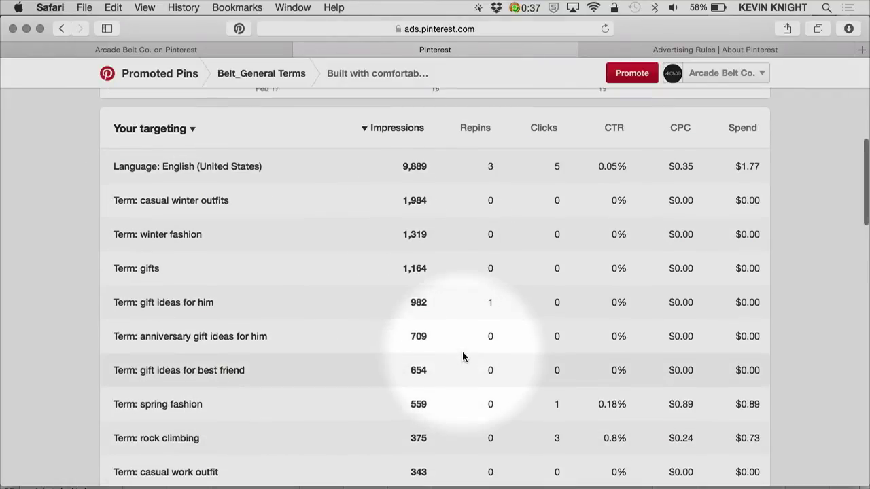
{"action": "scroll", "coordinate": [462, 355], "scroll_direction": "up", "scroll_amount": 2}
{"action": "scroll", "coordinate": [462, 356], "scroll_direction": "down", "scroll_amount": 4}
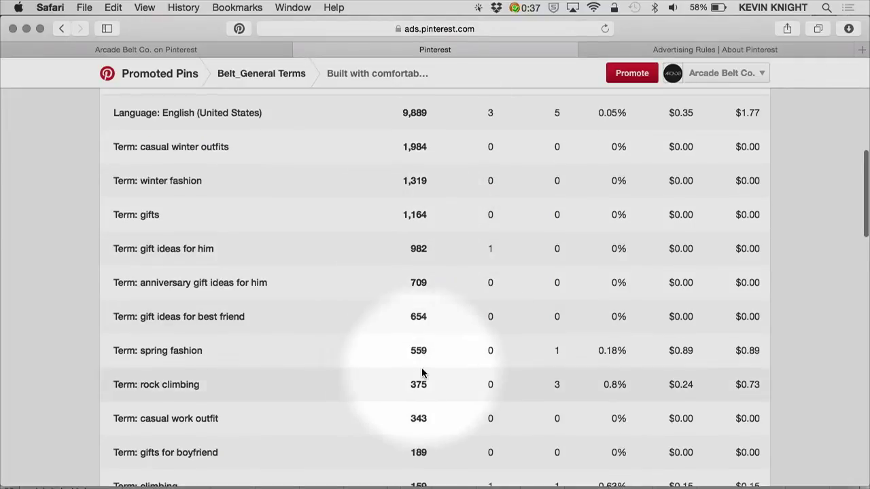
{"action": "scroll", "coordinate": [421, 371], "scroll_direction": "up", "scroll_amount": 3}
{"action": "scroll", "coordinate": [422, 371], "scroll_direction": "down", "scroll_amount": 3}
{"action": "scroll", "coordinate": [421, 372], "scroll_direction": "up", "scroll_amount": 5}
{"action": "scroll", "coordinate": [421, 373], "scroll_direction": "up", "scroll_amount": 4}
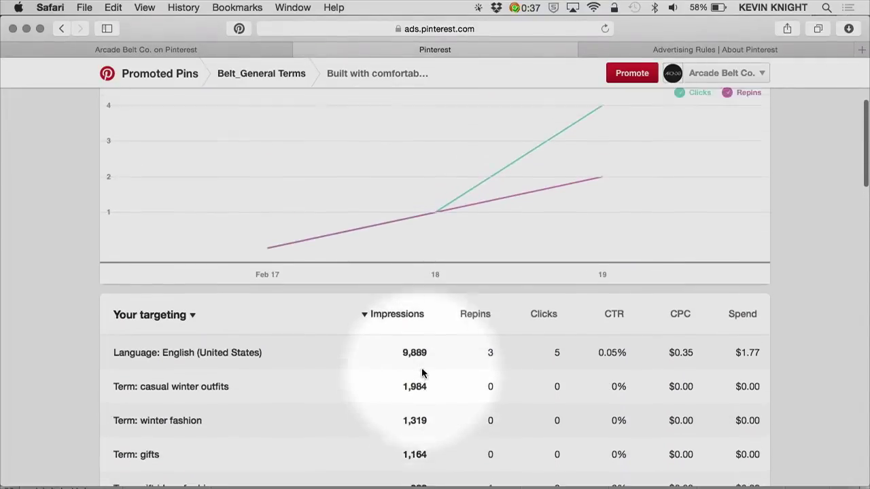
{"action": "scroll", "coordinate": [421, 373], "scroll_direction": "down", "scroll_amount": 4}
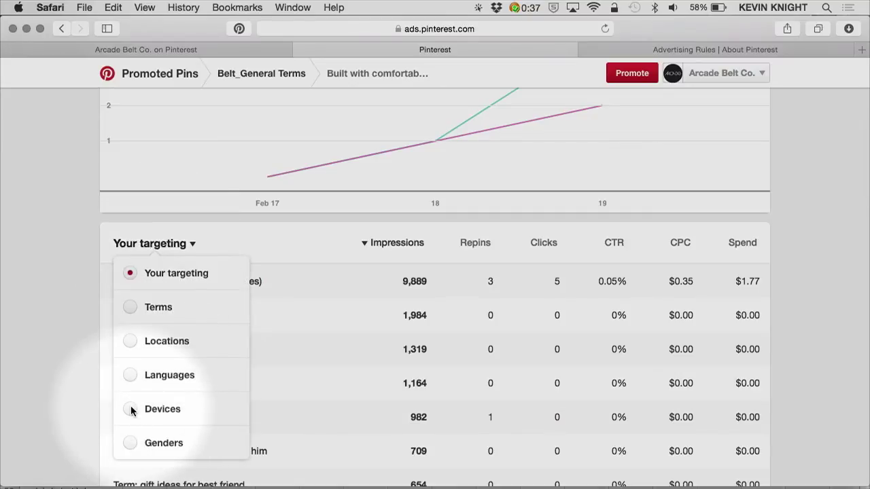
{"action": "left_click", "coordinate": [131, 409]}
Step: Close the breakdown menu to view the six device rows, led by iPhone and Web
{"action": "left_click", "coordinate": [57, 337]}
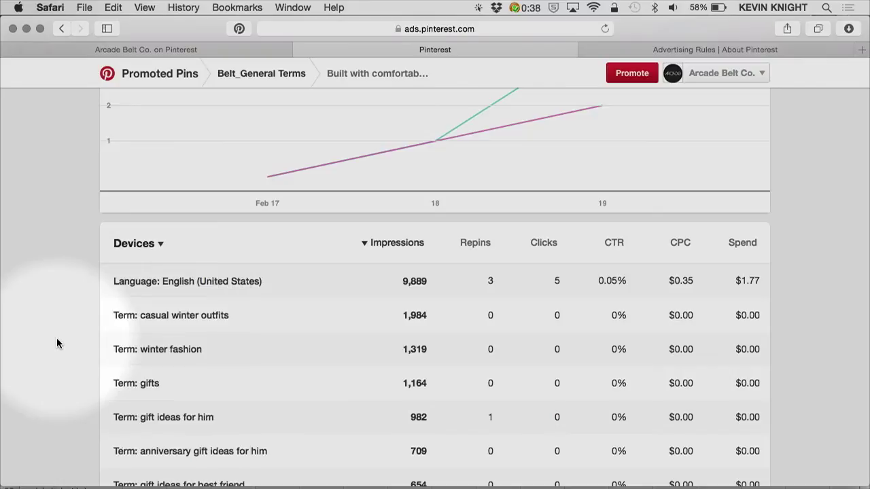
{"action": "scroll", "coordinate": [244, 412], "scroll_direction": "down", "scroll_amount": 2}
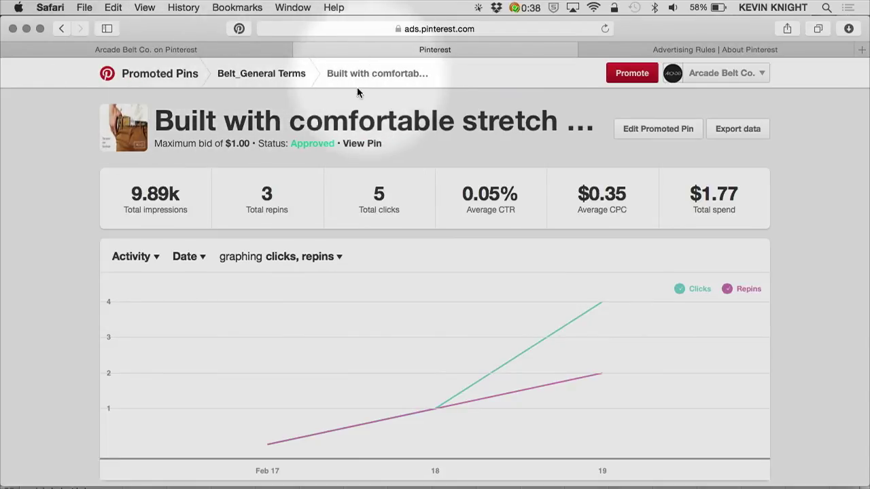
Step: Return to the all-campaigns overview and review the spend chart
{"action": "left_click", "coordinate": [155, 76]}
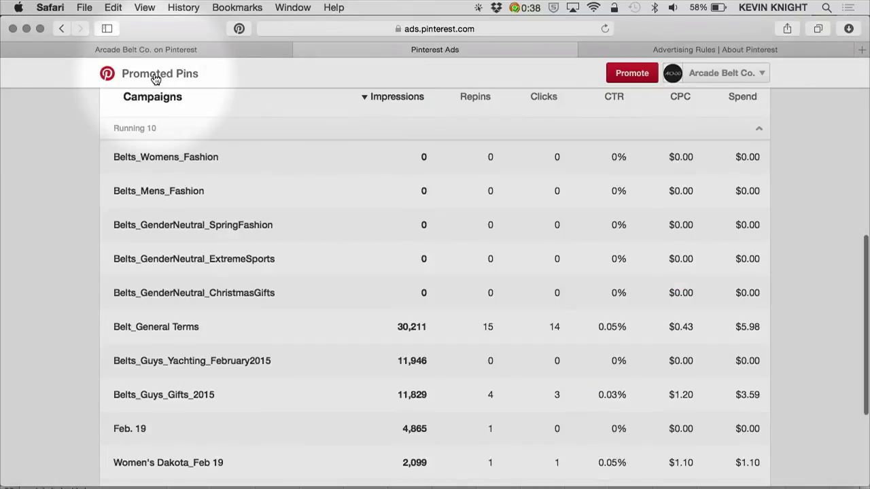
{"action": "scroll", "coordinate": [175, 255], "scroll_direction": "up", "scroll_amount": 5}
{"action": "scroll", "coordinate": [174, 256], "scroll_direction": "down", "scroll_amount": 6}
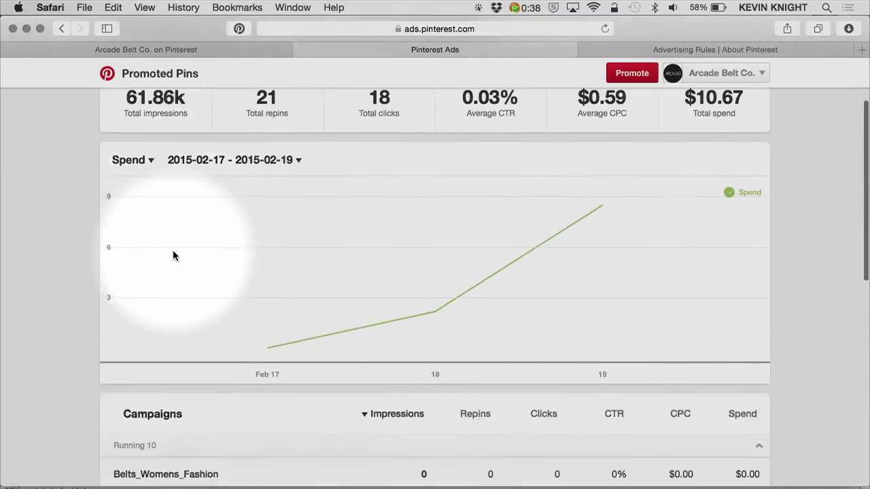
{"action": "scroll", "coordinate": [174, 255], "scroll_direction": "up", "scroll_amount": 5}
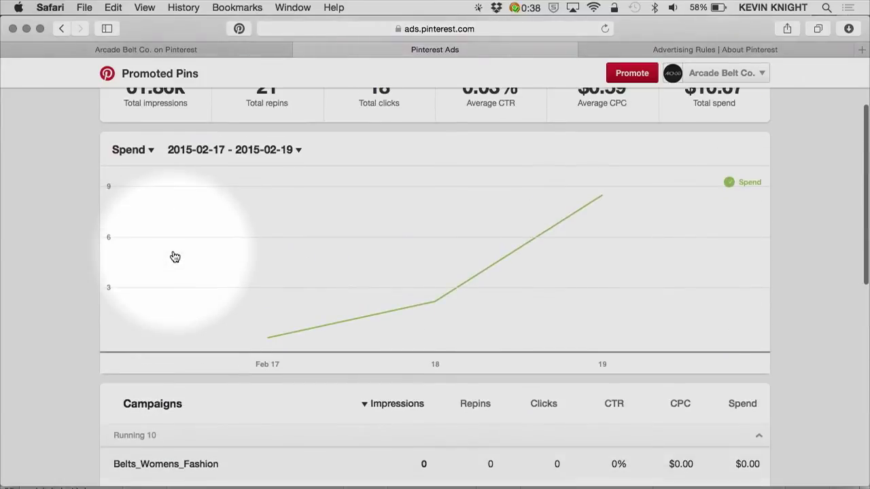
{"action": "scroll", "coordinate": [173, 254], "scroll_direction": "down", "scroll_amount": 5}
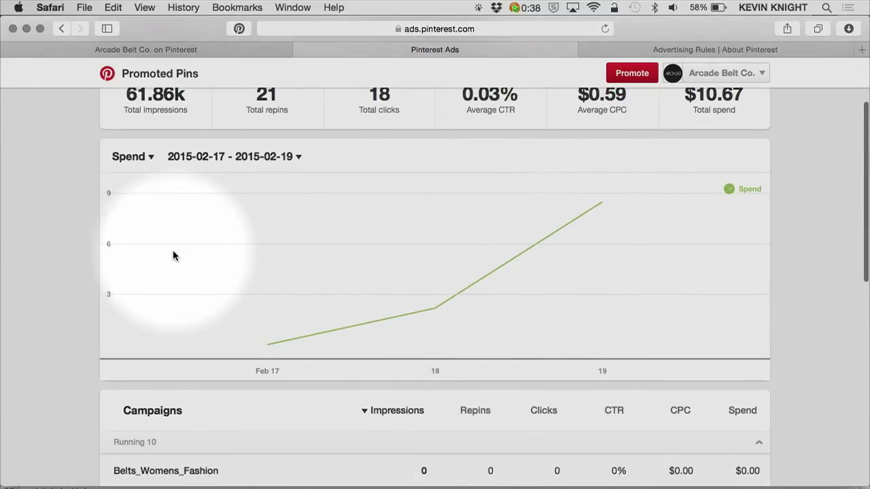
{"action": "scroll", "coordinate": [173, 255], "scroll_direction": "up", "scroll_amount": 5}
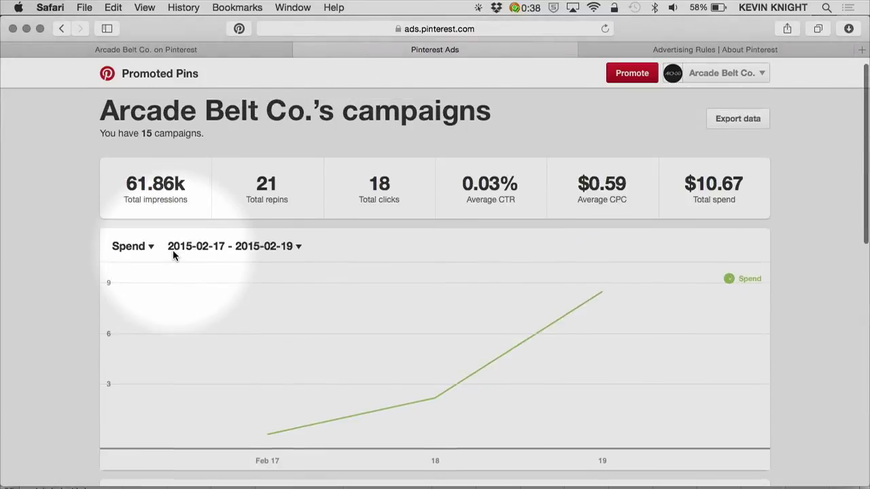
{"action": "scroll", "coordinate": [172, 254], "scroll_direction": "down", "scroll_amount": 5}
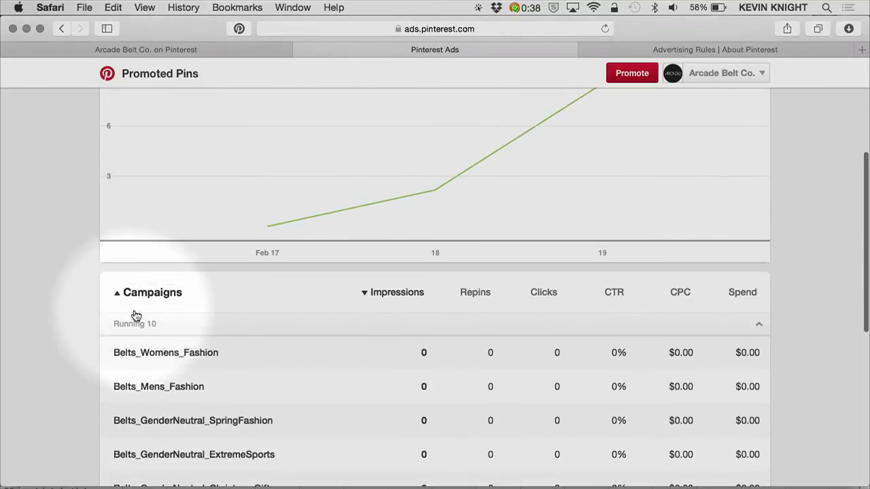
Step: Review the Campaigns table and open the Belt_General Terms campaign details
{"action": "scroll", "coordinate": [138, 324], "scroll_direction": "down", "scroll_amount": 5}
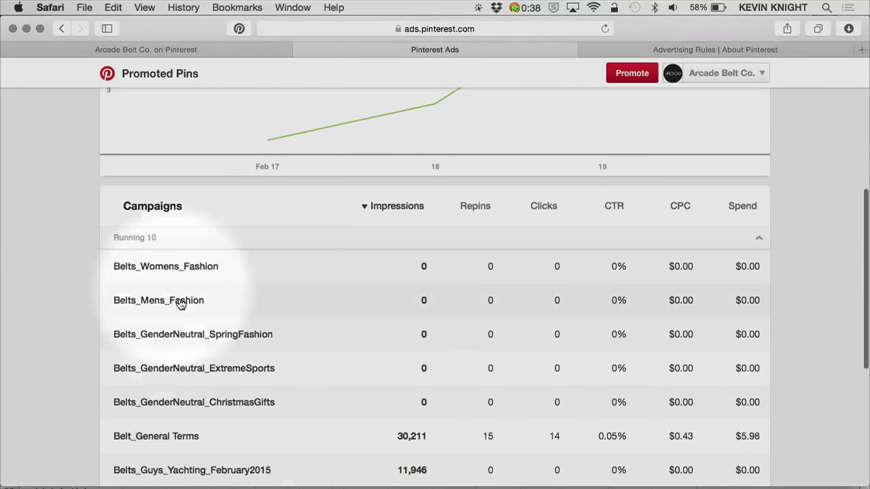
{"action": "scroll", "coordinate": [190, 331], "scroll_direction": "down", "scroll_amount": 5}
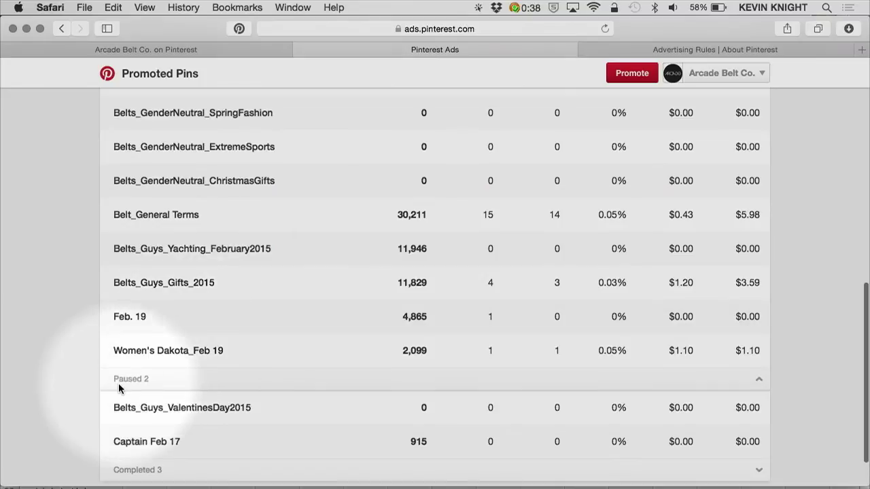
{"action": "scroll", "coordinate": [171, 433], "scroll_direction": "down", "scroll_amount": 2}
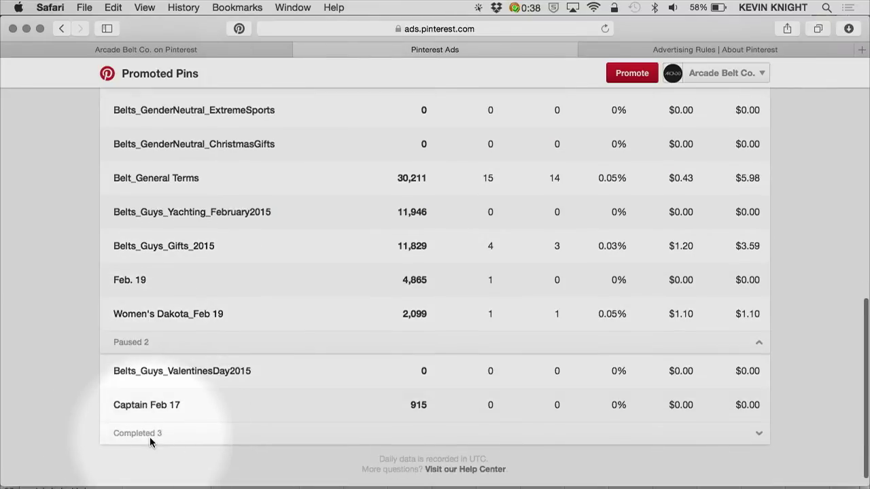
{"action": "scroll", "coordinate": [150, 437], "scroll_direction": "up", "scroll_amount": 7}
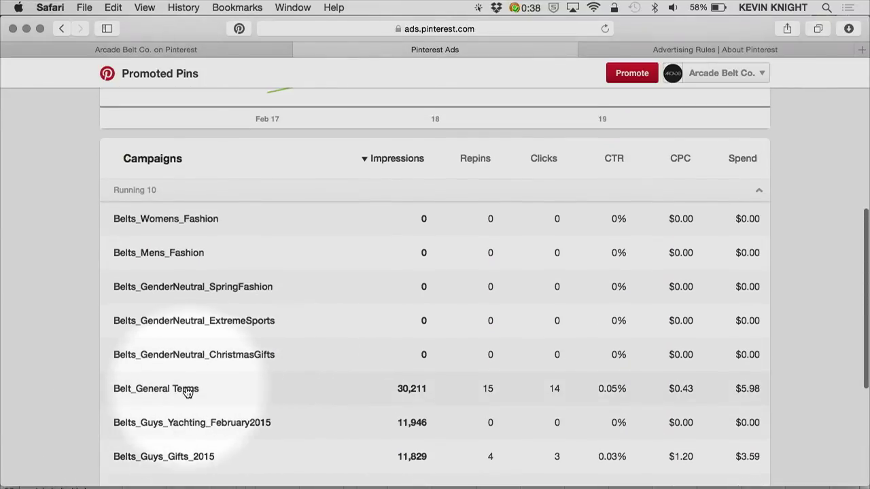
{"action": "left_click", "coordinate": [142, 388]}
{"action": "scroll", "coordinate": [293, 267], "scroll_direction": "up", "scroll_amount": 8}
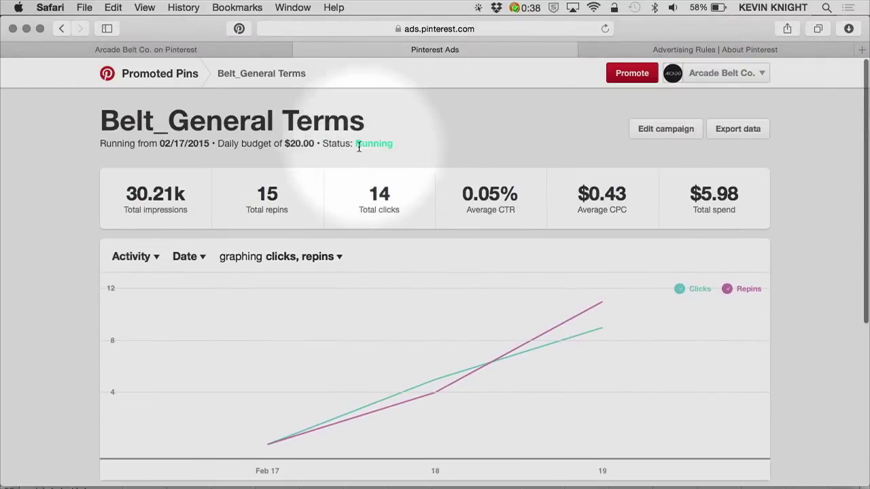
{"action": "scroll", "coordinate": [297, 291], "scroll_direction": "down", "scroll_amount": 5}
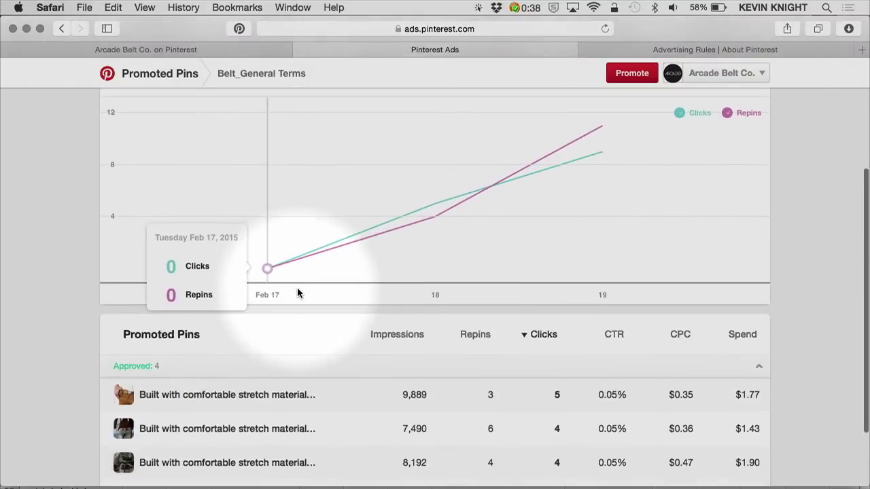
{"action": "scroll", "coordinate": [151, 404], "scroll_direction": "down", "scroll_amount": 2}
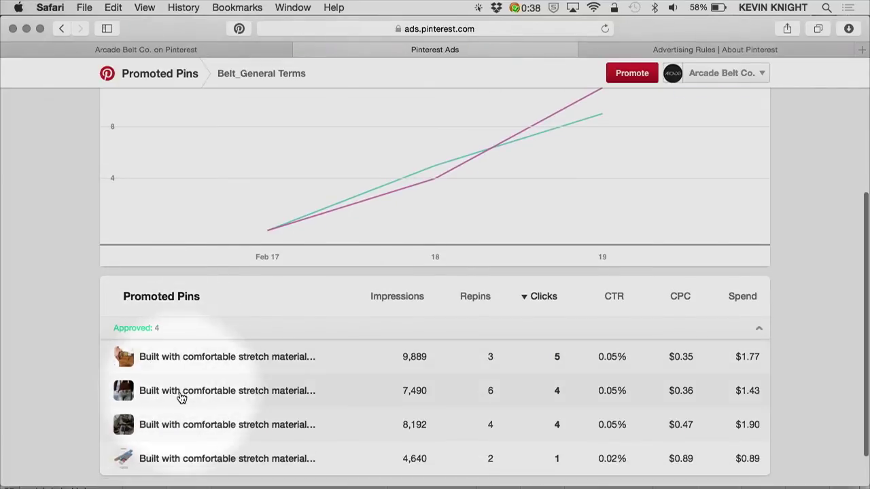
{"action": "scroll", "coordinate": [216, 247], "scroll_direction": "up", "scroll_amount": 6}
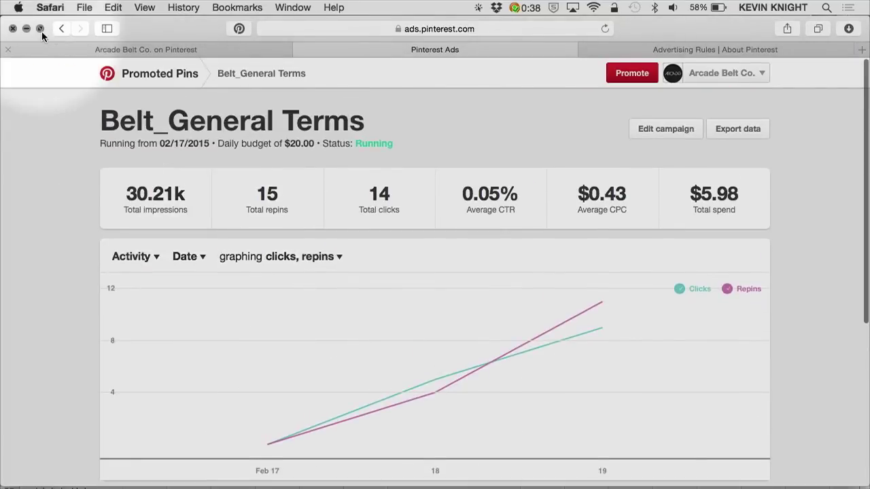
{"action": "left_click", "coordinate": [156, 73]}
{"action": "scroll", "coordinate": [214, 306], "scroll_direction": "down", "scroll_amount": 1}
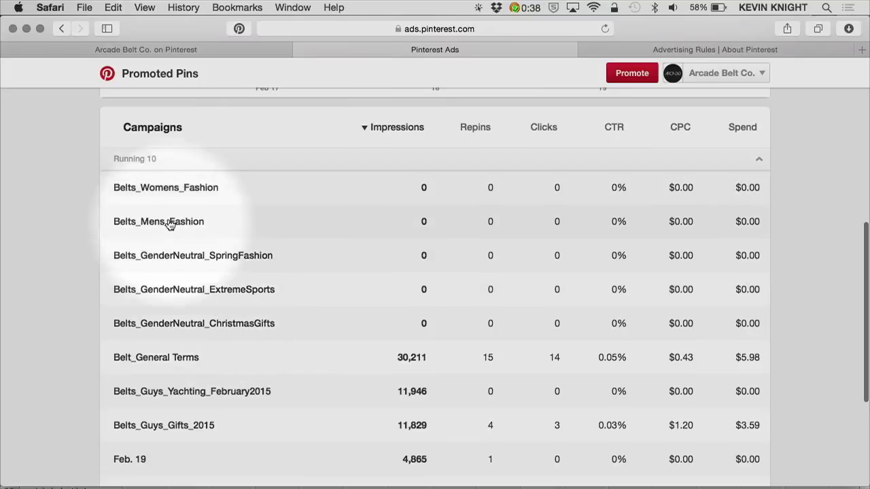
{"action": "left_click", "coordinate": [166, 222]}
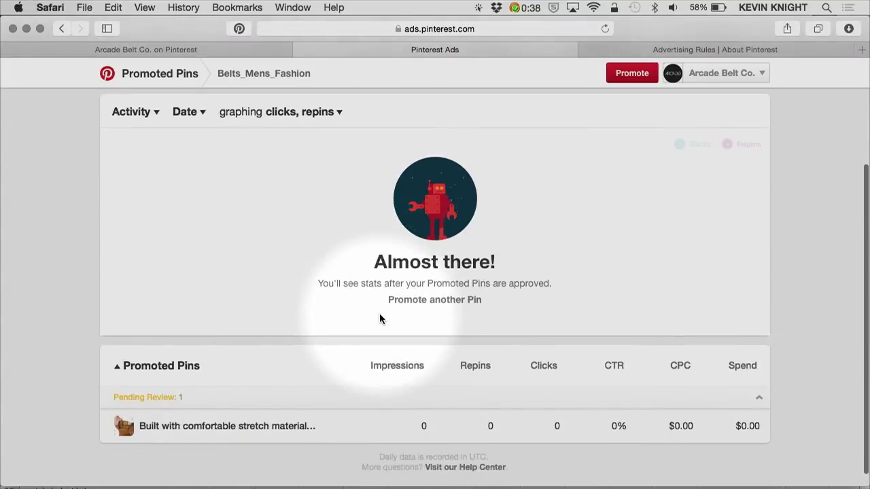
{"action": "scroll", "coordinate": [306, 286], "scroll_direction": "down", "scroll_amount": 4}
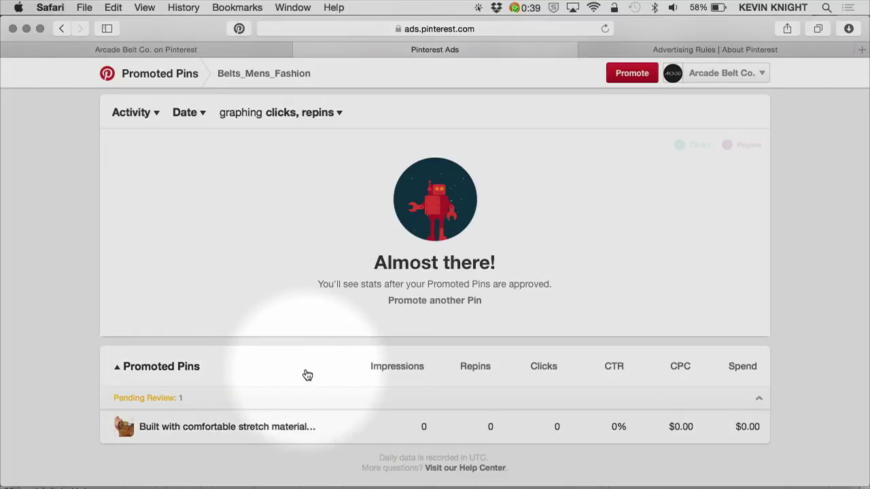
{"action": "scroll", "coordinate": [306, 375], "scroll_direction": "up", "scroll_amount": 4}
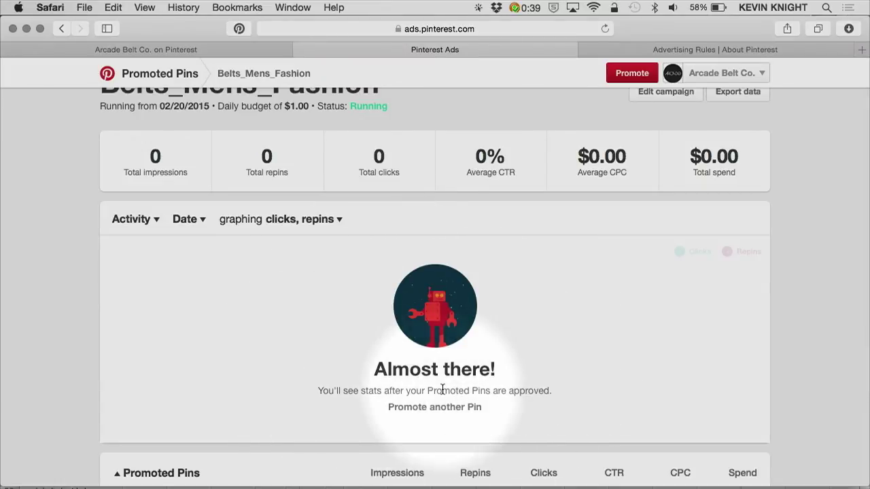
{"action": "scroll", "coordinate": [442, 390], "scroll_direction": "down", "scroll_amount": 2}
{"action": "scroll", "coordinate": [443, 392], "scroll_direction": "up", "scroll_amount": 2}
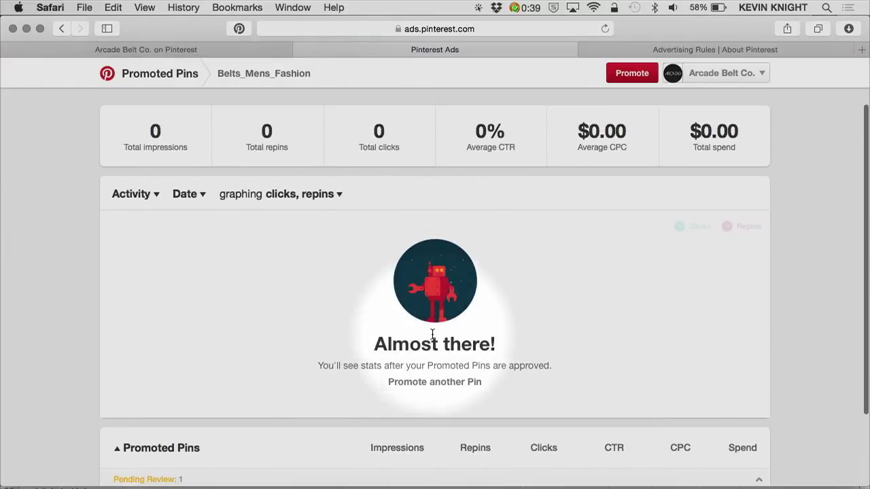
{"action": "scroll", "coordinate": [432, 333], "scroll_direction": "down", "scroll_amount": 1}
{"action": "scroll", "coordinate": [432, 333], "scroll_direction": "up", "scroll_amount": 3}
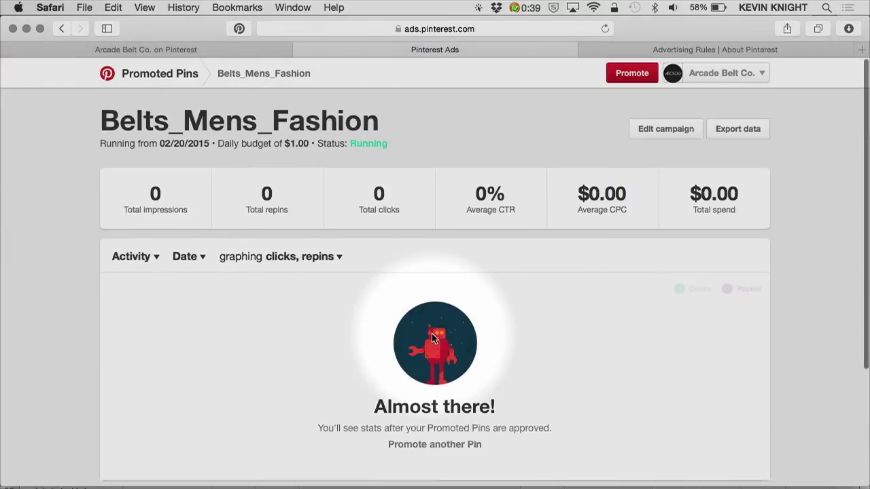
{"action": "left_click", "coordinate": [146, 74]}
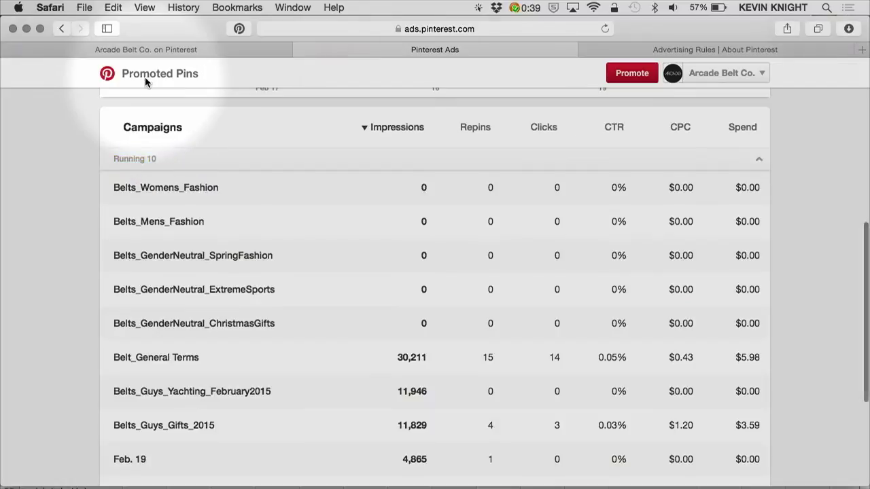
{"action": "scroll", "coordinate": [297, 259], "scroll_direction": "up", "scroll_amount": 10}
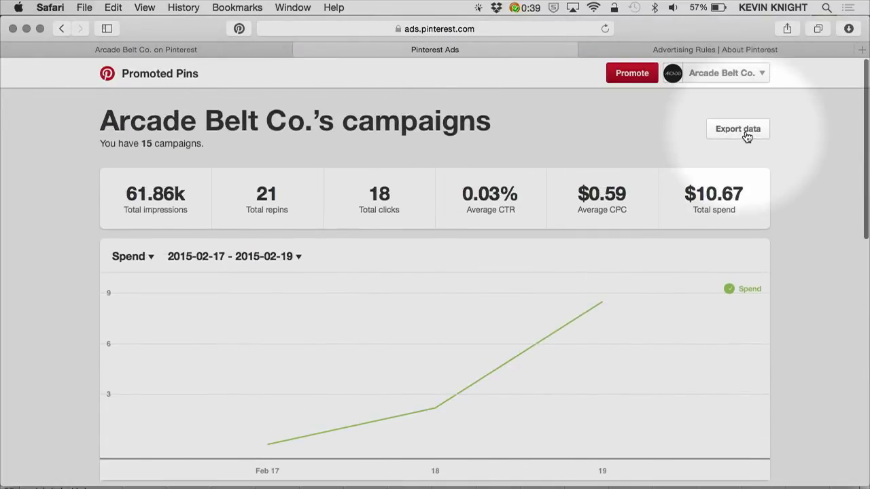
{"action": "scroll", "coordinate": [603, 302], "scroll_direction": "down", "scroll_amount": 5}
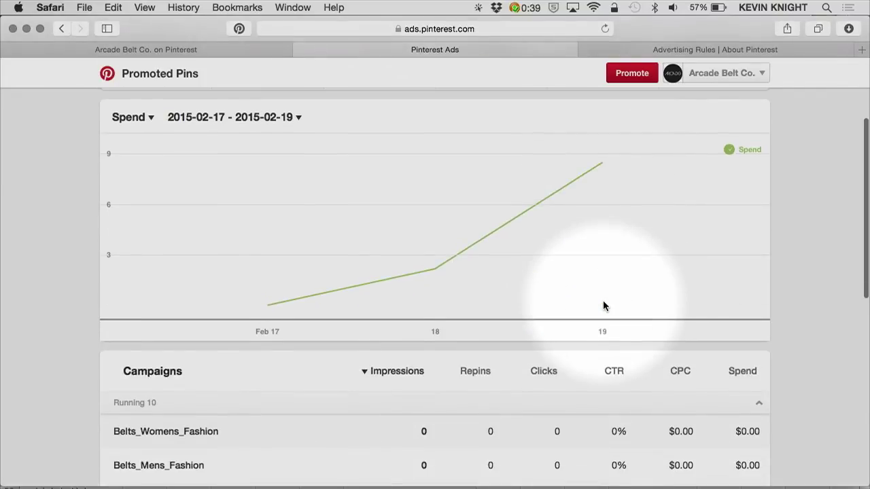
{"action": "scroll", "coordinate": [604, 308], "scroll_direction": "down", "scroll_amount": 2}
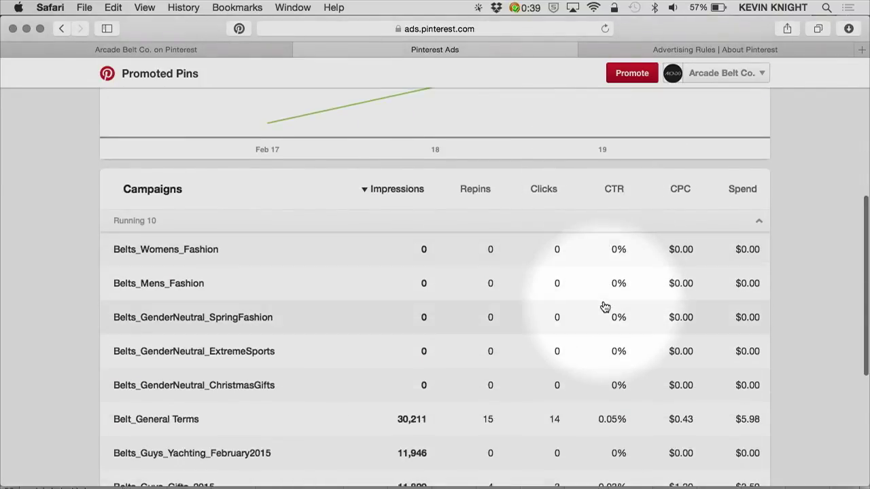
{"action": "scroll", "coordinate": [551, 297], "scroll_direction": "up", "scroll_amount": 7}
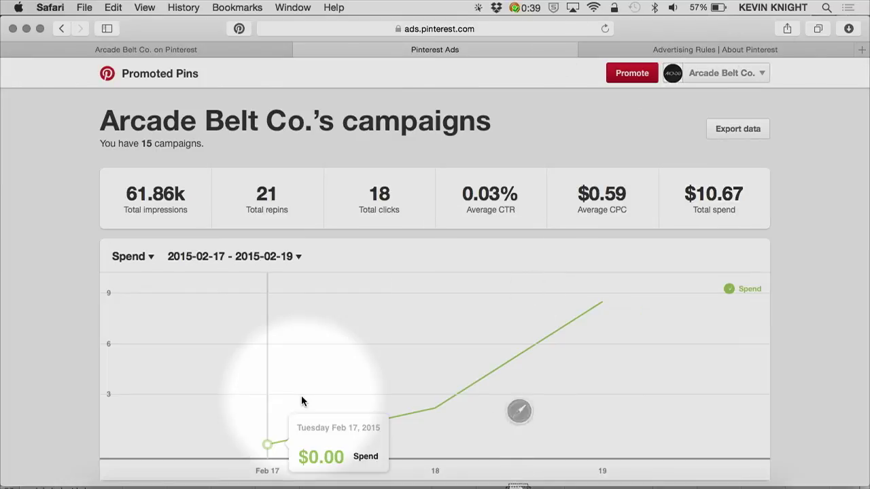
{"action": "scroll", "coordinate": [441, 413], "scroll_direction": "down", "scroll_amount": 7}
{"action": "scroll", "coordinate": [441, 413], "scroll_direction": "down", "scroll_amount": 4}
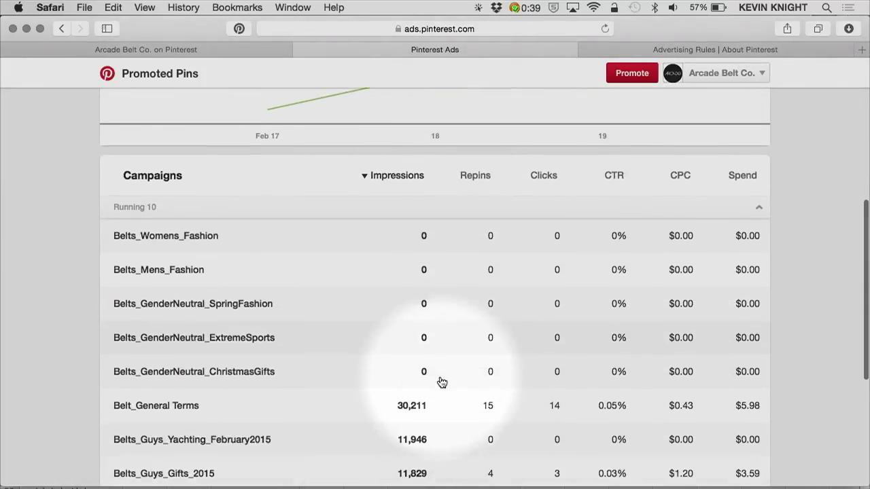
{"action": "scroll", "coordinate": [306, 340], "scroll_direction": "up", "scroll_amount": 1}
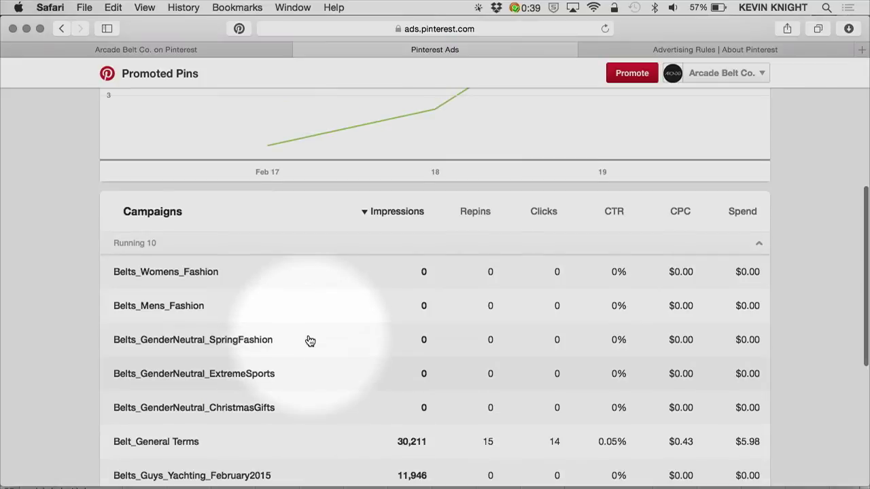
{"action": "scroll", "coordinate": [306, 340], "scroll_direction": "down", "scroll_amount": 2}
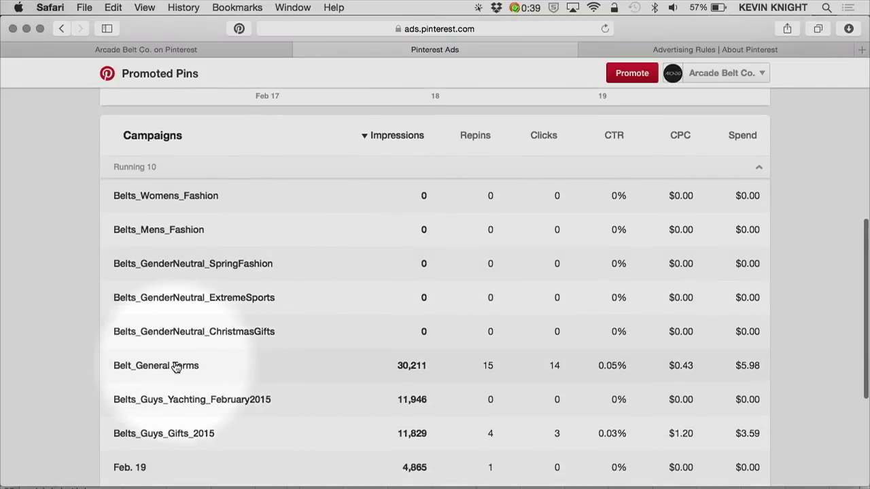
{"action": "left_click", "coordinate": [175, 366]}
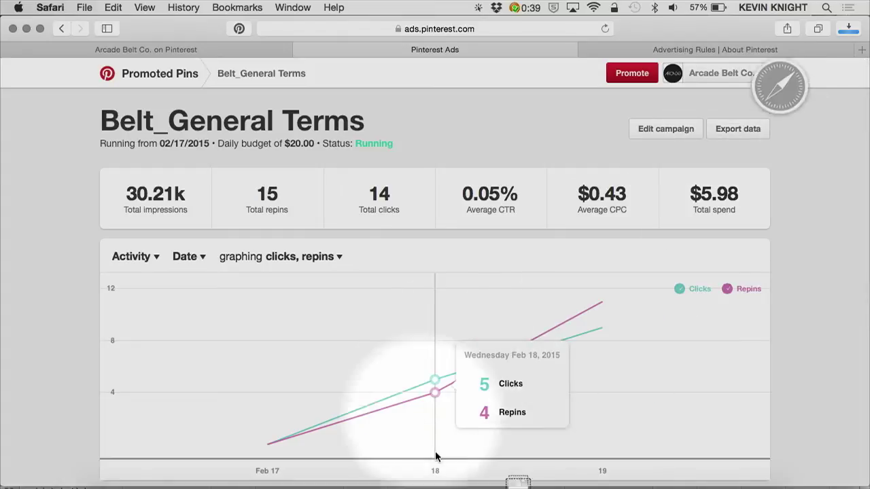
{"action": "scroll", "coordinate": [494, 418], "scroll_direction": "down", "scroll_amount": 5}
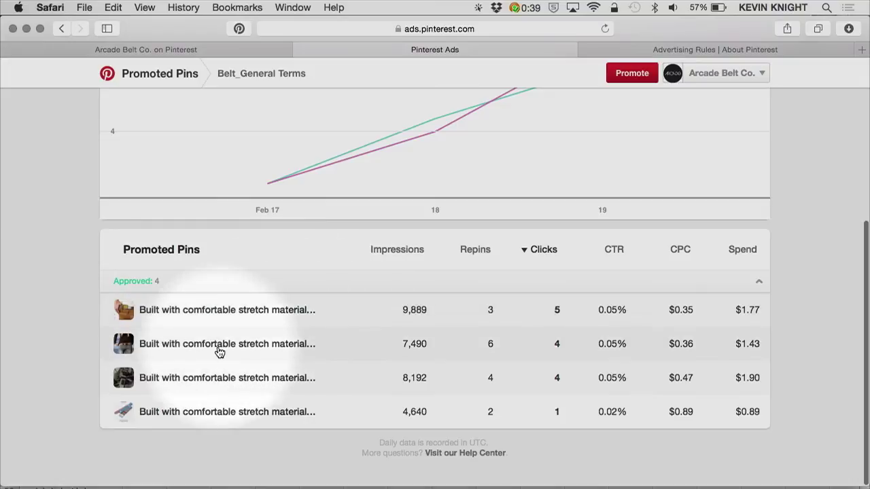
{"action": "left_click", "coordinate": [219, 347]}
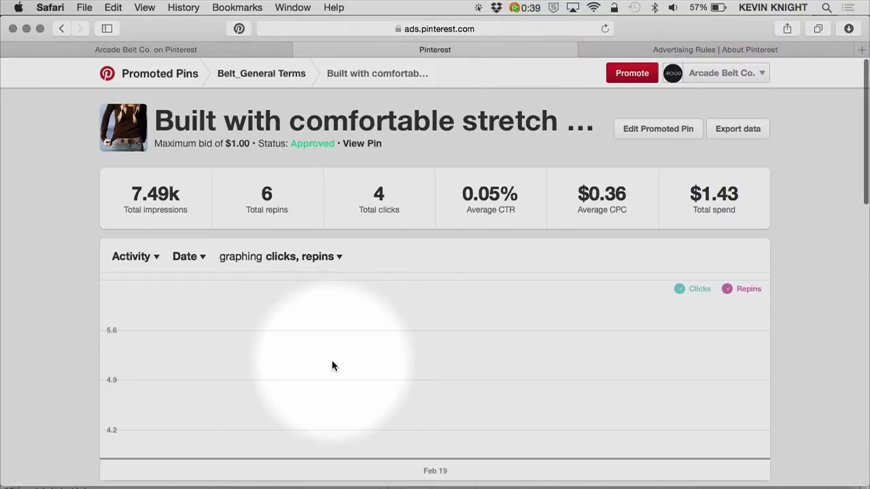
{"action": "scroll", "coordinate": [332, 364], "scroll_direction": "down", "scroll_amount": 5}
{"action": "scroll", "coordinate": [331, 366], "scroll_direction": "up", "scroll_amount": 4}
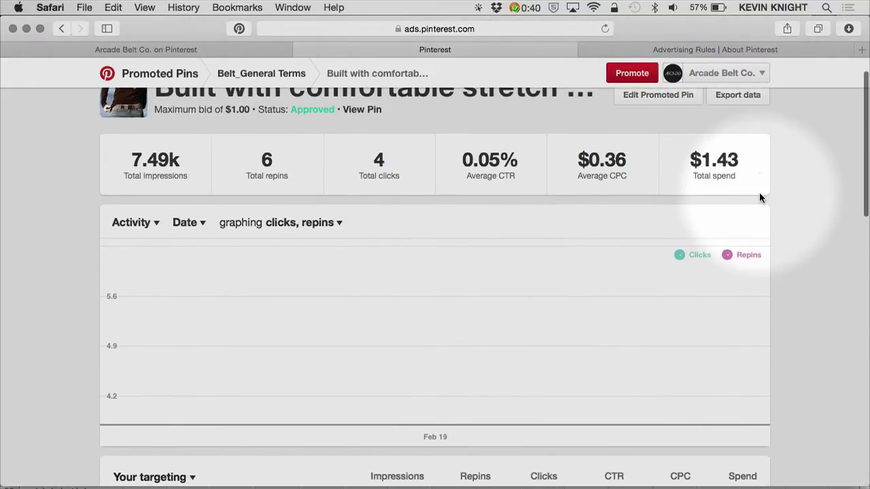
{"action": "scroll", "coordinate": [759, 196], "scroll_direction": "down", "scroll_amount": 10}
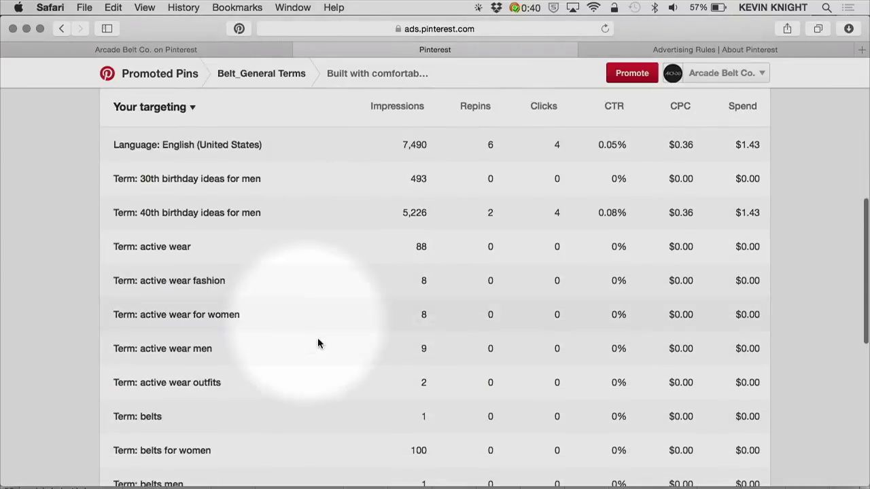
{"action": "scroll", "coordinate": [349, 351], "scroll_direction": "up", "scroll_amount": 8}
{"action": "scroll", "coordinate": [350, 354], "scroll_direction": "up", "scroll_amount": 3}
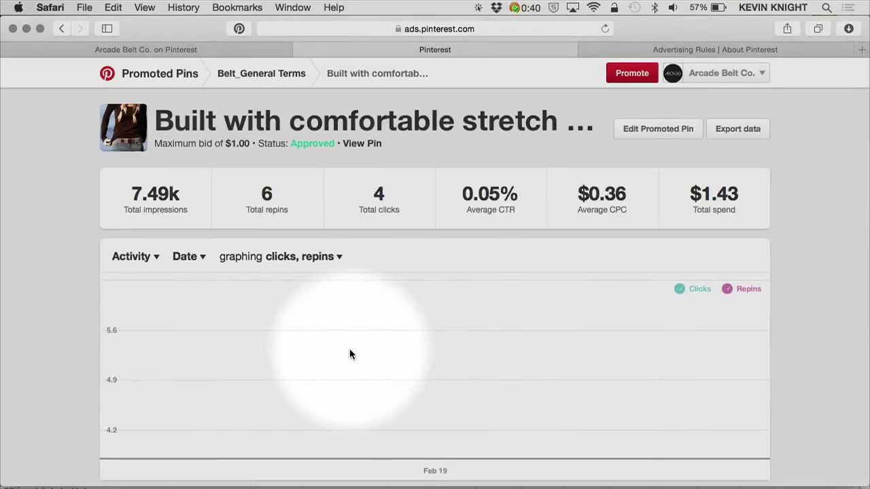
{"action": "left_click", "coordinate": [170, 80]}
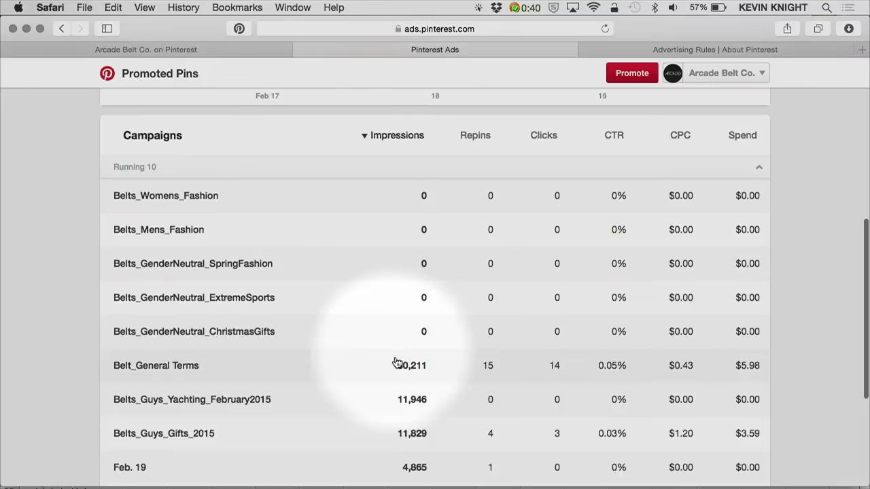
Step: Sort the campaigns by clicks, most first, and open Belt_General Terms
{"action": "scroll", "coordinate": [398, 363], "scroll_direction": "up", "scroll_amount": 10}
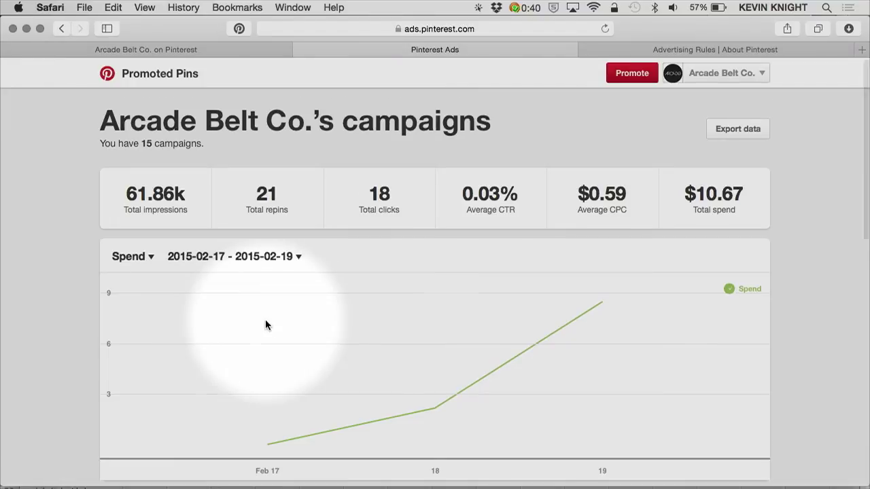
{"action": "scroll", "coordinate": [266, 325], "scroll_direction": "down", "scroll_amount": 5}
{"action": "scroll", "coordinate": [266, 324], "scroll_direction": "down", "scroll_amount": 4}
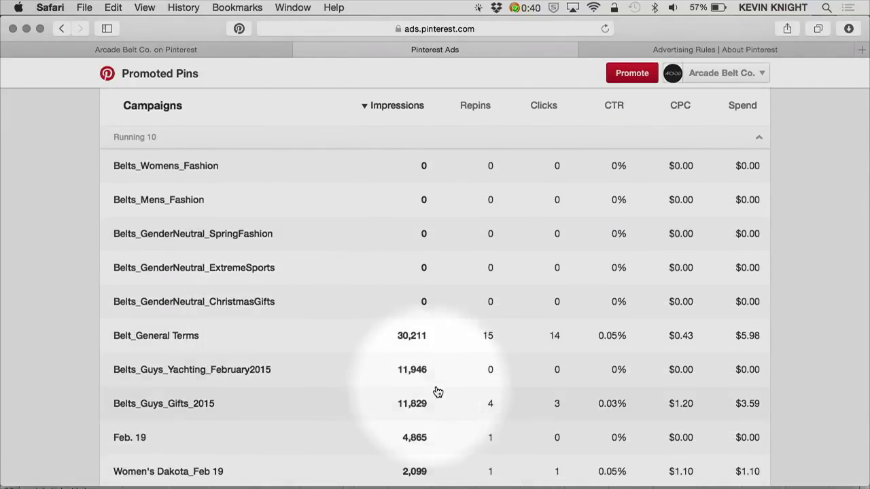
{"action": "left_click", "coordinate": [544, 106]}
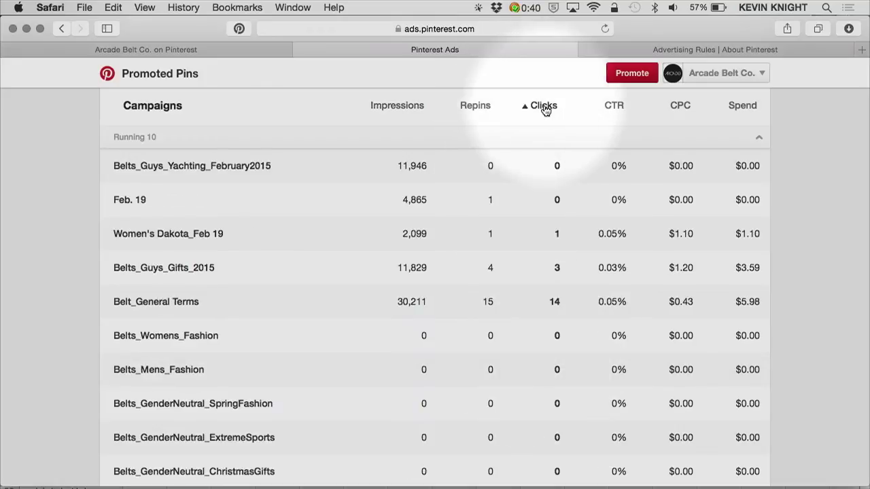
{"action": "left_click", "coordinate": [543, 106]}
{"action": "scroll", "coordinate": [351, 346], "scroll_direction": "down", "scroll_amount": 2}
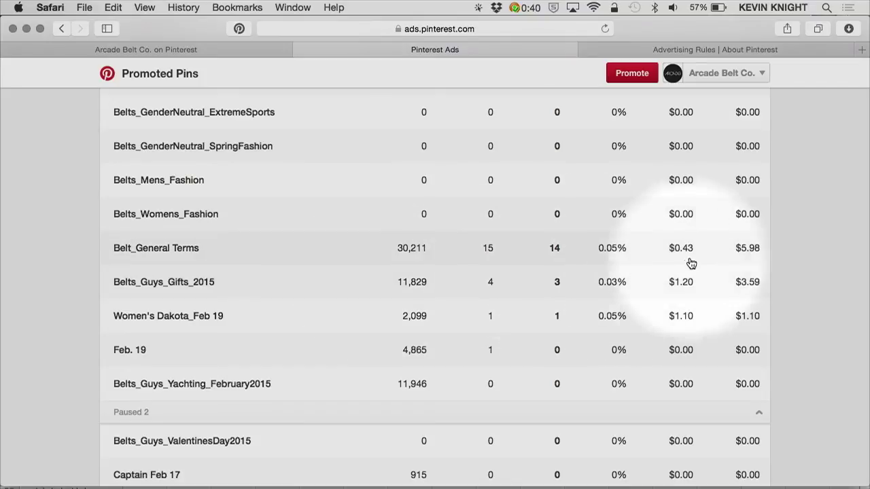
{"action": "left_click", "coordinate": [175, 250]}
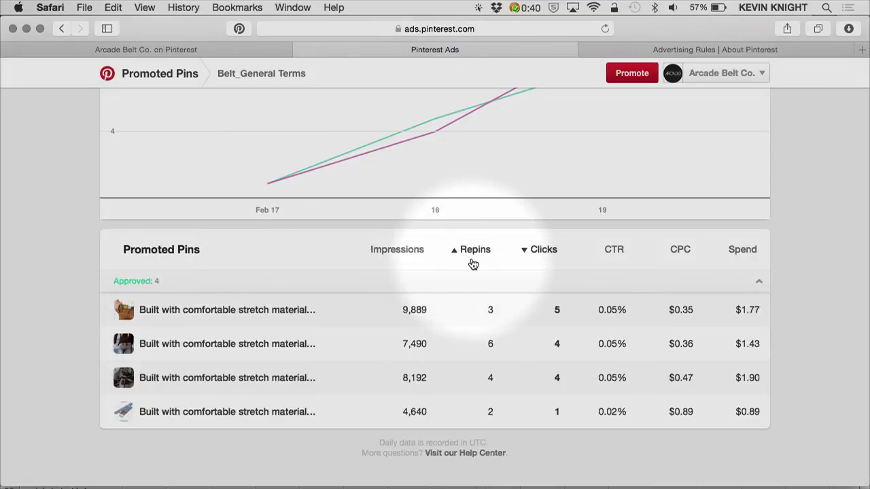
{"action": "scroll", "coordinate": [473, 263], "scroll_direction": "up", "scroll_amount": 5}
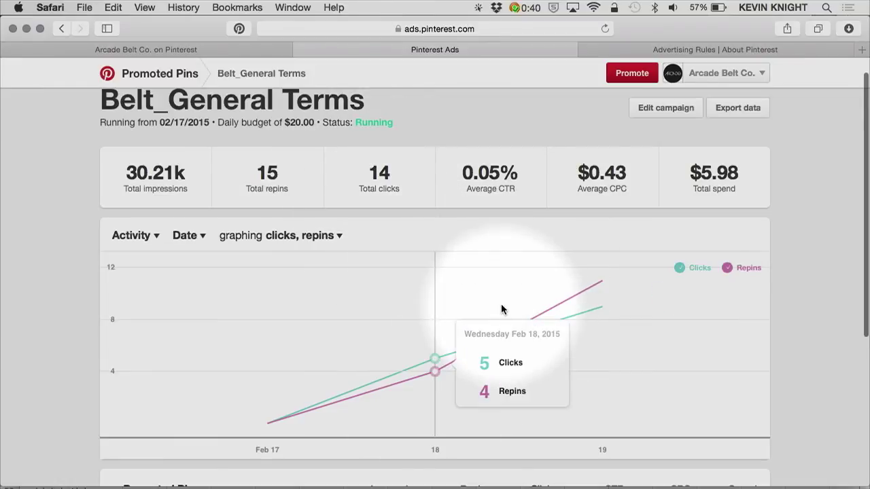
{"action": "scroll", "coordinate": [435, 330], "scroll_direction": "down", "scroll_amount": 4}
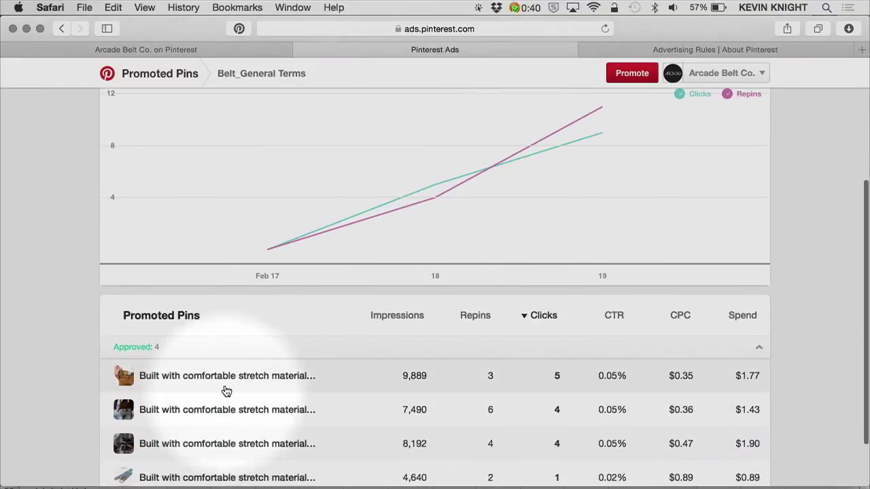
{"action": "scroll", "coordinate": [224, 388], "scroll_direction": "up", "scroll_amount": 5}
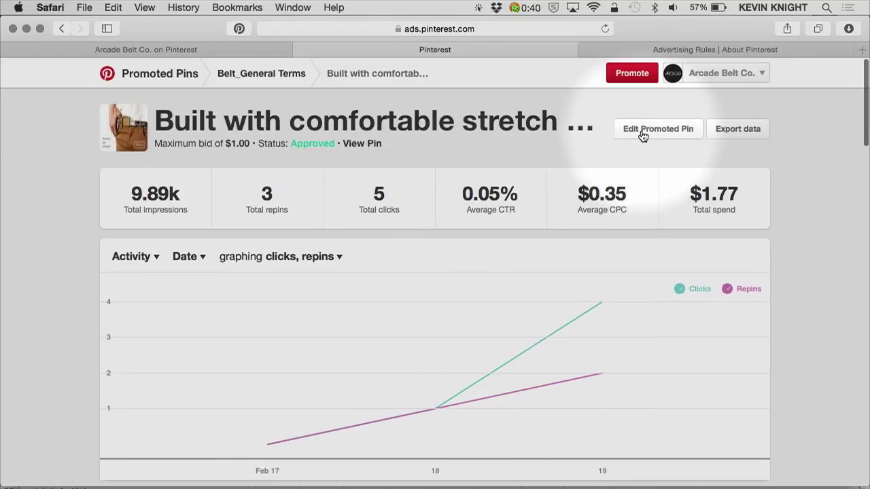
Step: Edit the most-clicked pin and open Import terms, closing it without adding anything
{"action": "left_click", "coordinate": [643, 135]}
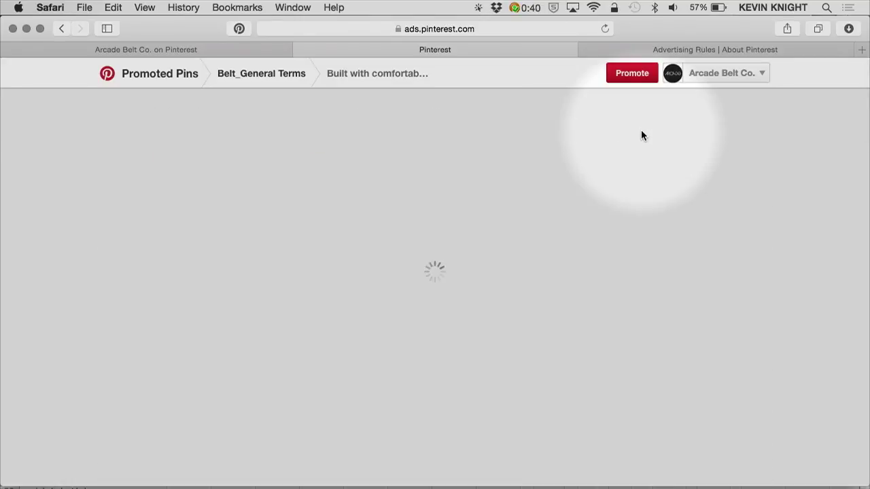
{"action": "scroll", "coordinate": [382, 358], "scroll_direction": "down", "scroll_amount": 3}
{"action": "scroll", "coordinate": [382, 359], "scroll_direction": "up", "scroll_amount": 2}
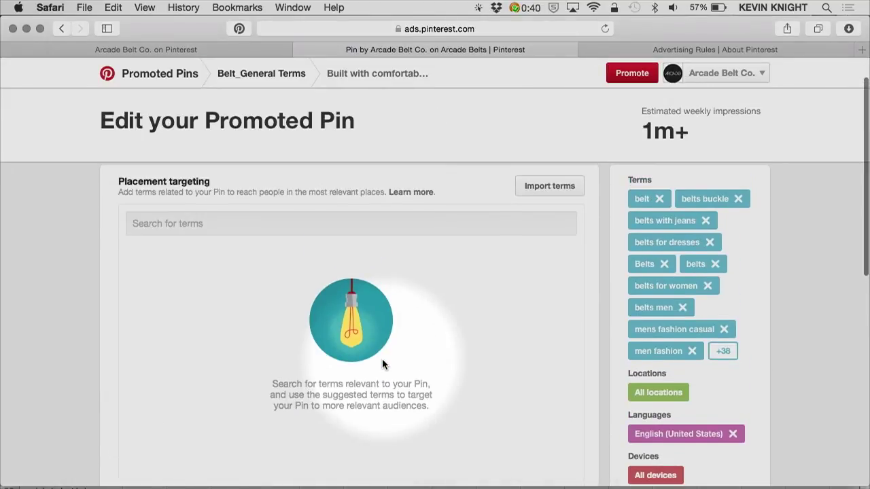
{"action": "left_click", "coordinate": [222, 225]}
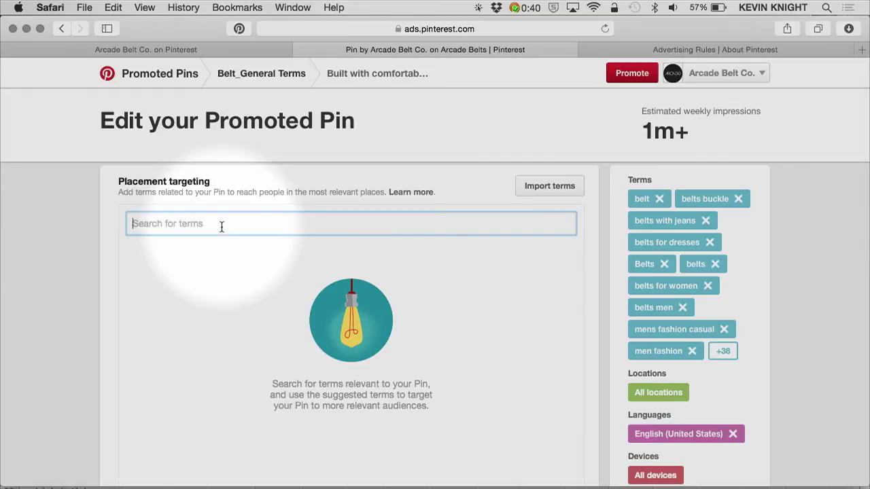
{"action": "left_click", "coordinate": [550, 186]}
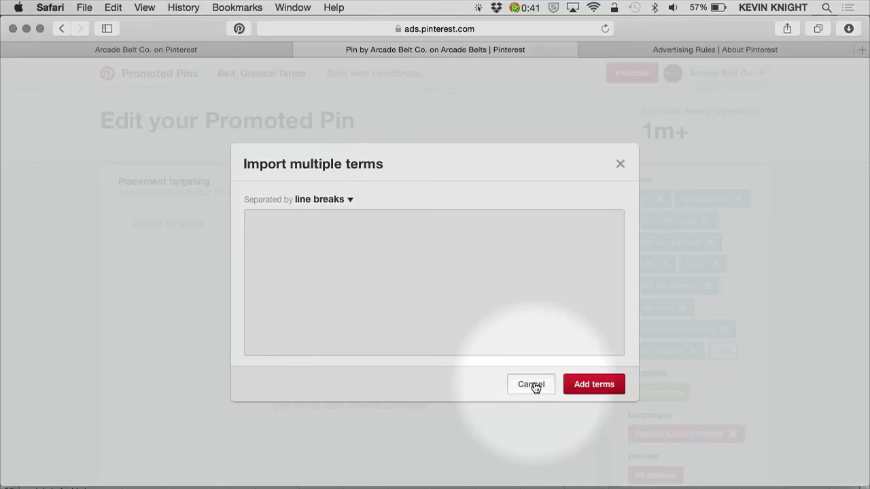
{"action": "left_click", "coordinate": [531, 386]}
Step: Set the pin's maximum CPC bid to $2.00 and save it
{"action": "scroll", "coordinate": [224, 378], "scroll_direction": "down", "scroll_amount": 10}
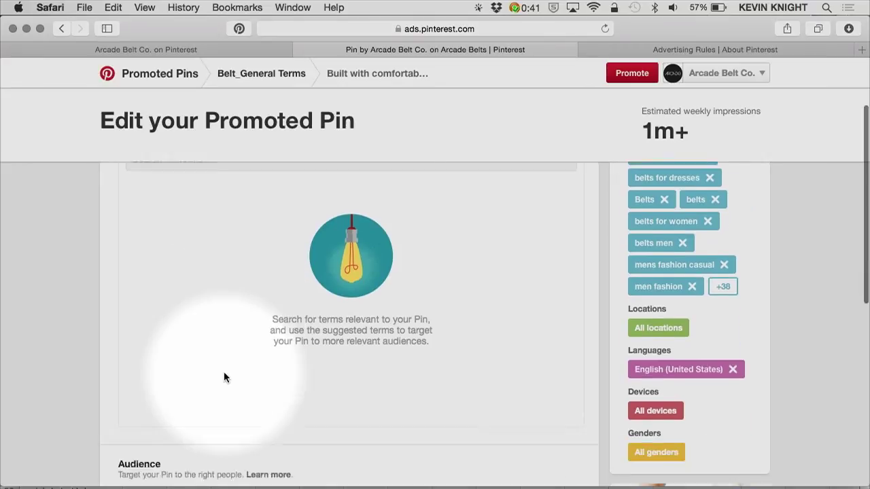
{"action": "scroll", "coordinate": [224, 377], "scroll_direction": "down", "scroll_amount": 4}
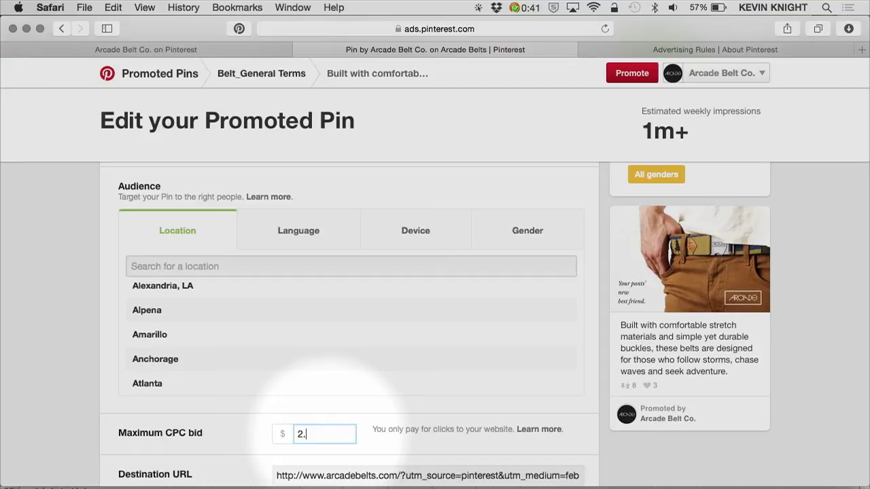
{"action": "scroll", "coordinate": [544, 377], "scroll_direction": "down", "scroll_amount": 4}
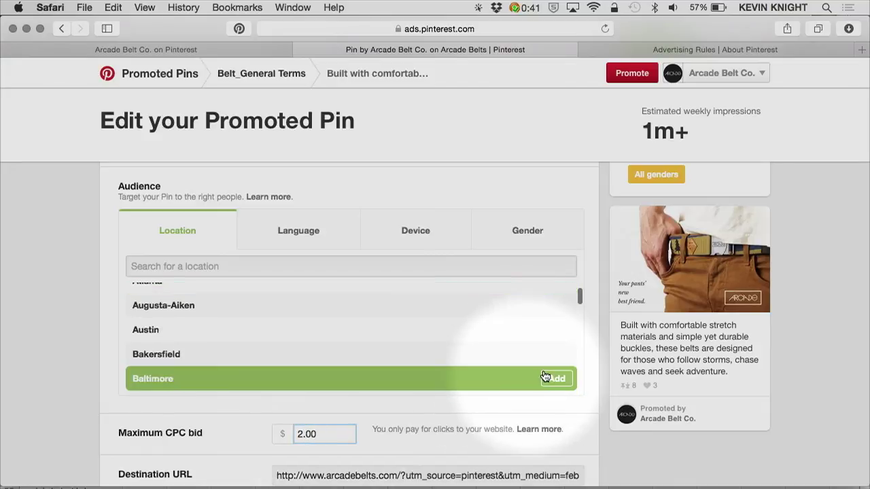
{"action": "scroll", "coordinate": [596, 446], "scroll_direction": "down", "scroll_amount": 3}
{"action": "left_click", "coordinate": [563, 458]}
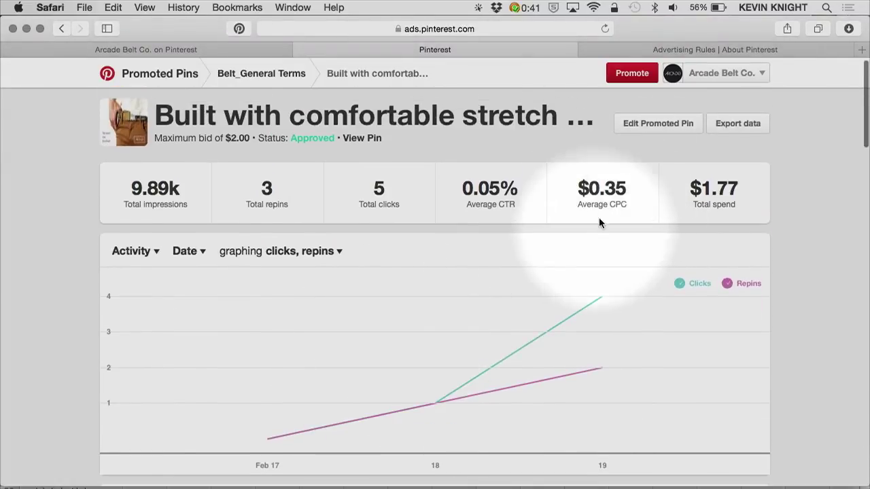
Step: Read the pin's daily clicks and repins, then open the Belts_Guys_Gifts_2015 campaign
{"action": "mouse_move", "coordinate": [559, 270]}
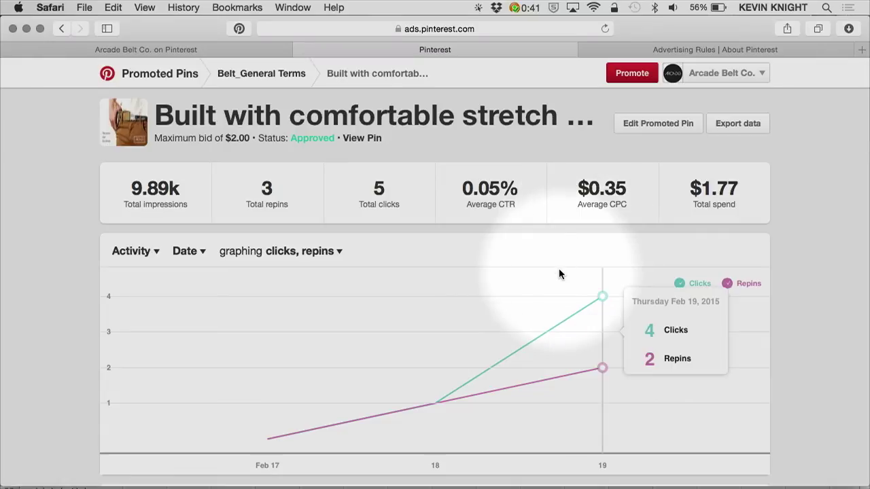
{"action": "mouse_move", "coordinate": [485, 333]}
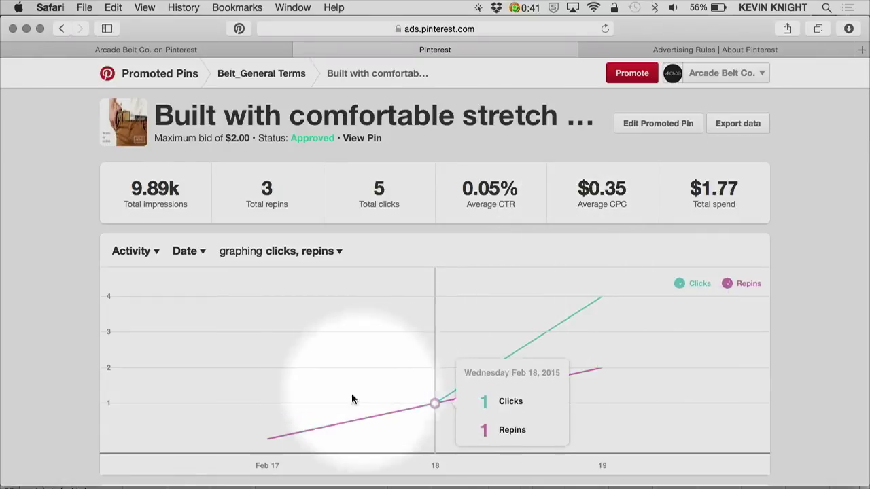
{"action": "mouse_move", "coordinate": [570, 320]}
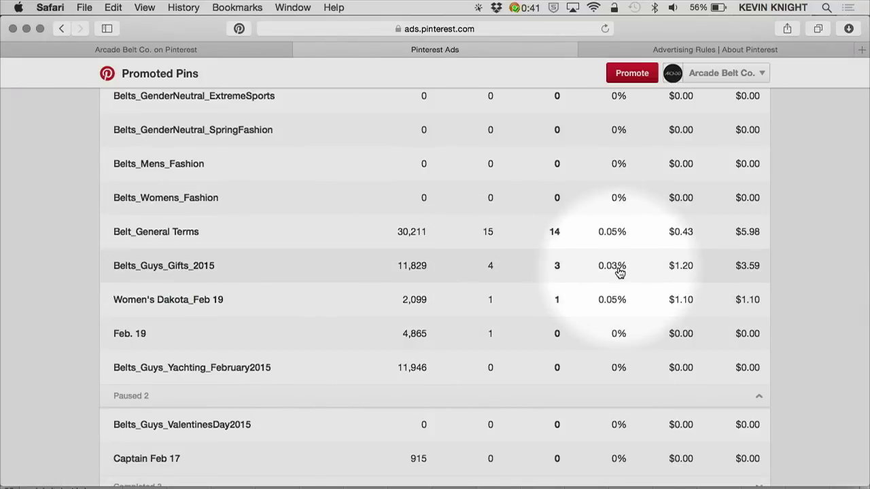
{"action": "left_click", "coordinate": [163, 270]}
Step: Open the 'Made with high strength elastic…' pin's detail page with its $1.50 maximum bid
{"action": "scroll", "coordinate": [318, 337], "scroll_direction": "down", "scroll_amount": 5}
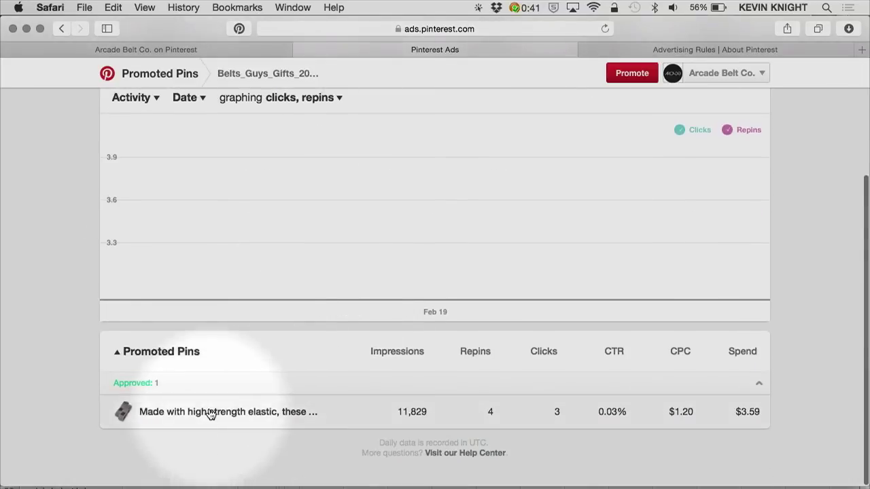
{"action": "left_click", "coordinate": [211, 412]}
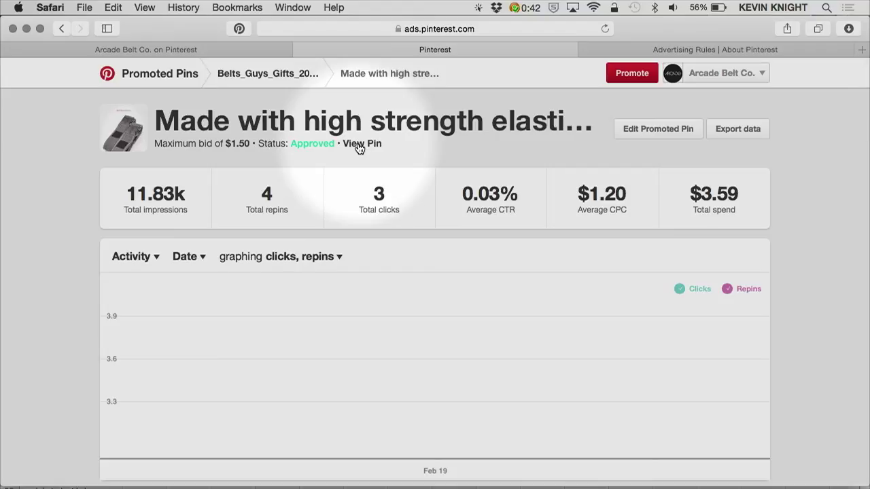
Step: Open the live belt pin on Pinterest and read its 'Great stocking stuffers' image and description
{"action": "left_click", "coordinate": [358, 145]}
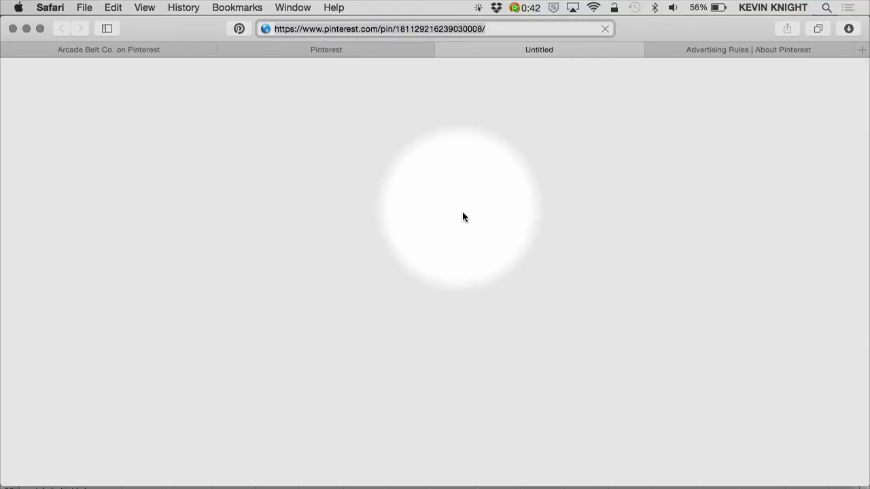
{"action": "scroll", "coordinate": [295, 242], "scroll_direction": "down", "scroll_amount": 5}
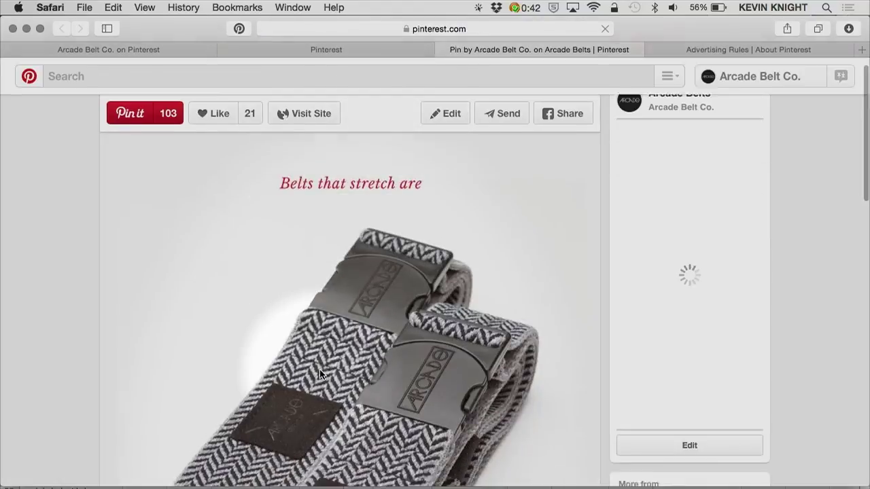
{"action": "scroll", "coordinate": [321, 376], "scroll_direction": "down", "scroll_amount": 10}
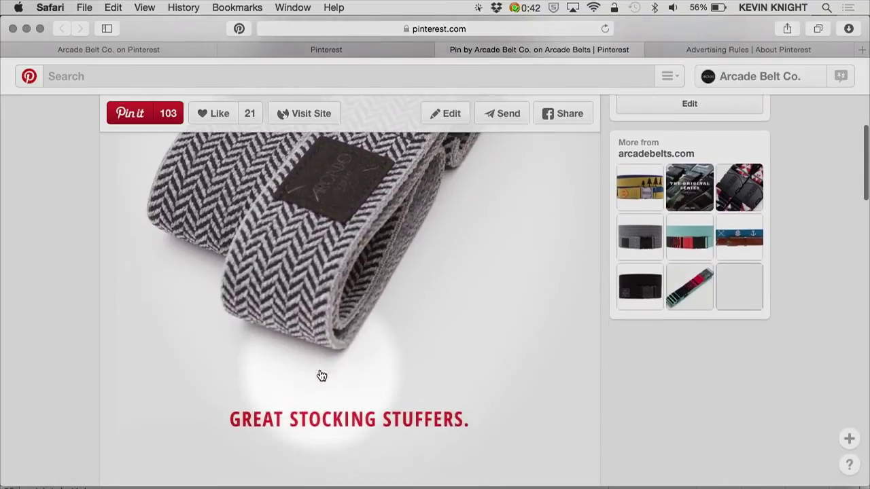
{"action": "scroll", "coordinate": [319, 369], "scroll_direction": "up", "scroll_amount": 10}
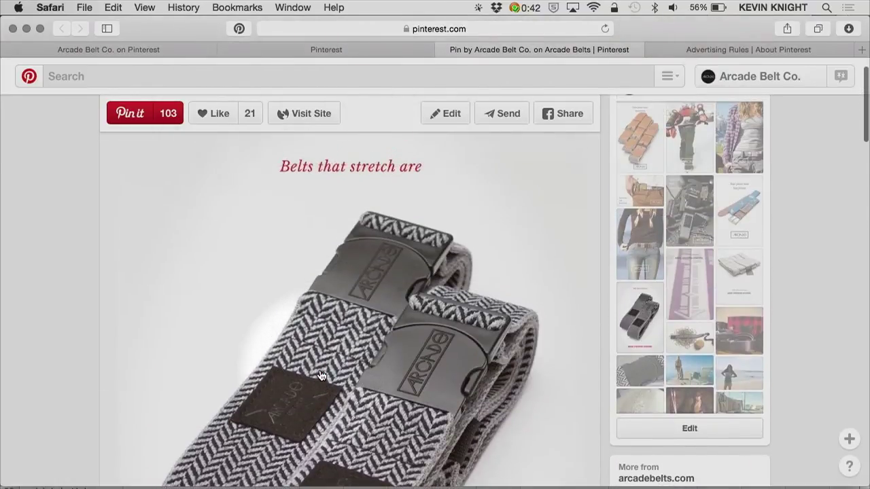
{"action": "scroll", "coordinate": [321, 376], "scroll_direction": "down", "scroll_amount": 2}
{"action": "scroll", "coordinate": [322, 376], "scroll_direction": "down", "scroll_amount": 3}
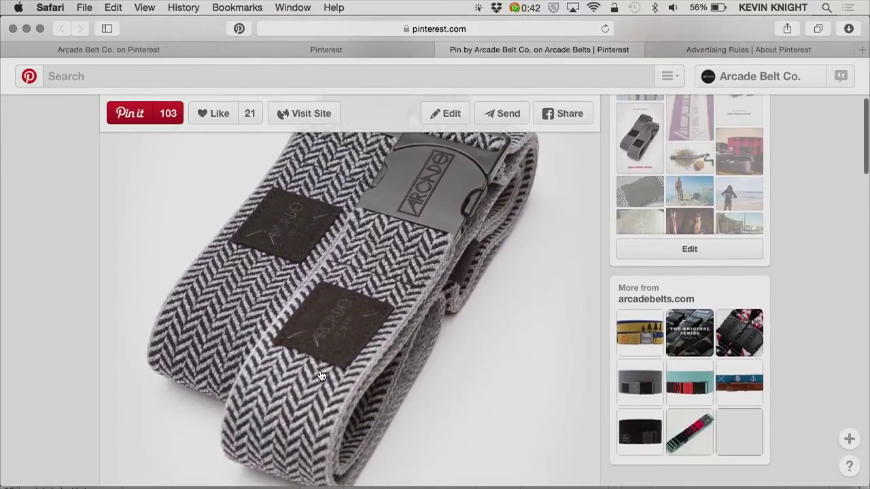
{"action": "scroll", "coordinate": [322, 376], "scroll_direction": "down", "scroll_amount": 3}
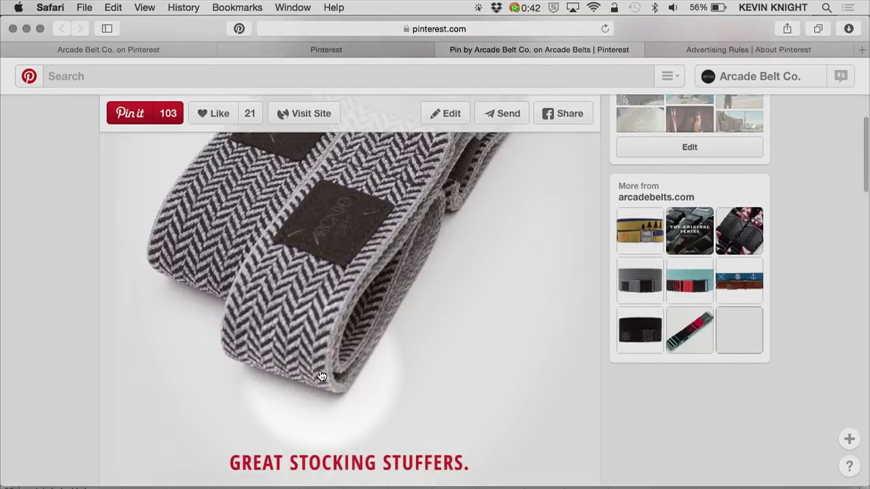
{"action": "scroll", "coordinate": [321, 376], "scroll_direction": "up", "scroll_amount": 10}
{"action": "scroll", "coordinate": [319, 369], "scroll_direction": "down", "scroll_amount": 18}
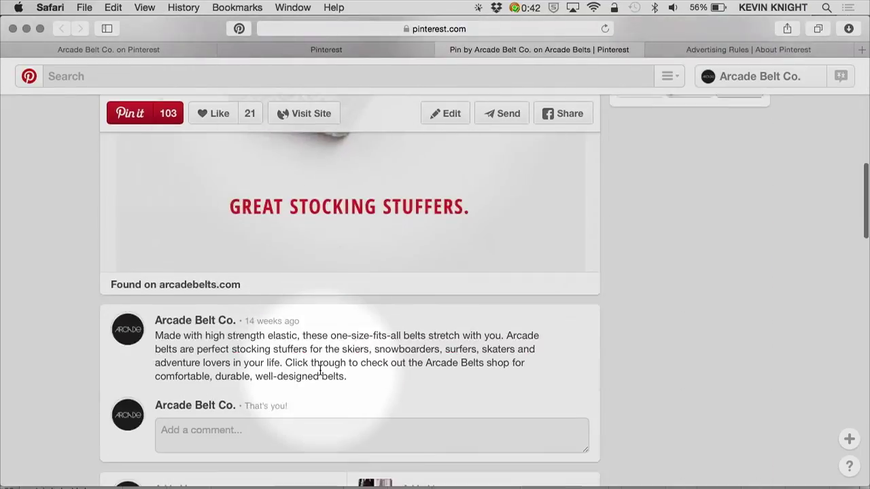
{"action": "scroll", "coordinate": [320, 369], "scroll_direction": "up", "scroll_amount": 15}
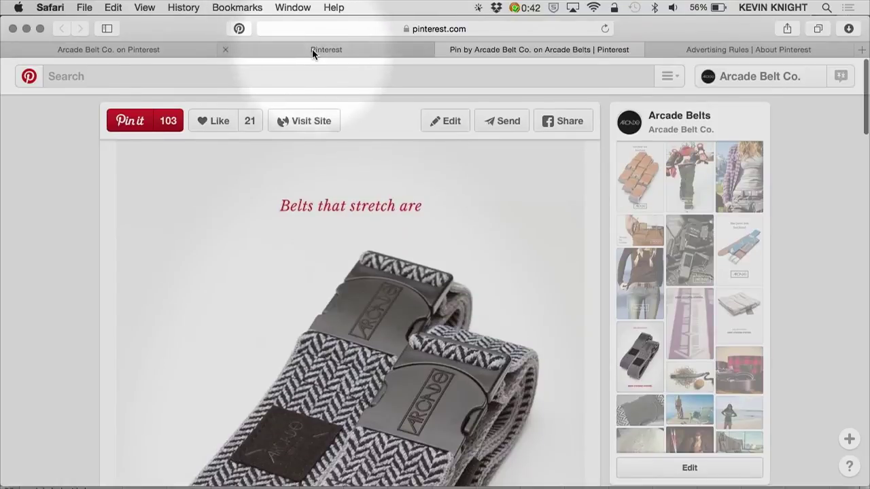
{"action": "left_click", "coordinate": [312, 49]}
Step: Sort the pin's targeting terms by impressions, highest first, with christmas (2,009) on top
{"action": "scroll", "coordinate": [327, 292], "scroll_direction": "down", "scroll_amount": 5}
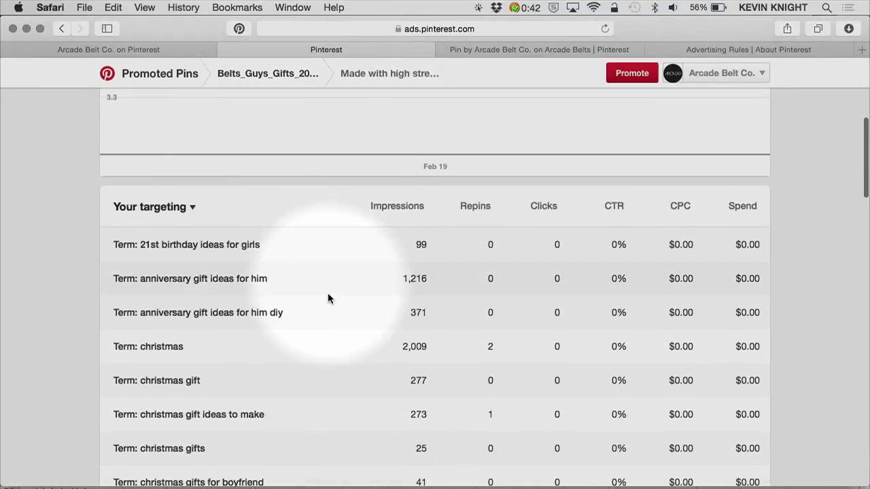
{"action": "scroll", "coordinate": [328, 297], "scroll_direction": "down", "scroll_amount": 3}
{"action": "scroll", "coordinate": [328, 297], "scroll_direction": "up", "scroll_amount": 10}
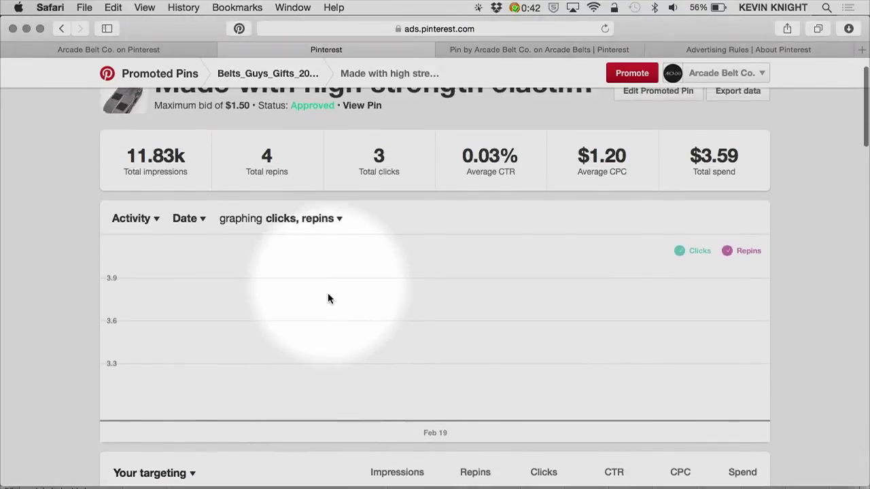
{"action": "scroll", "coordinate": [328, 298], "scroll_direction": "down", "scroll_amount": 10}
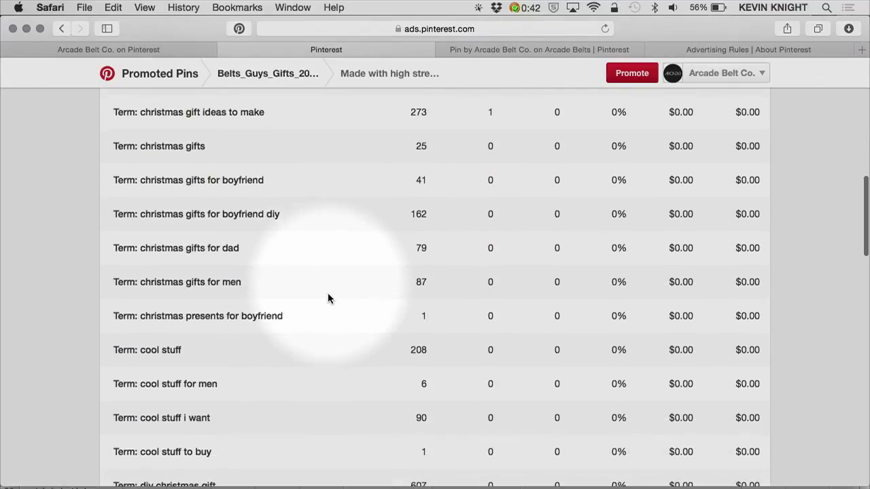
{"action": "scroll", "coordinate": [328, 292], "scroll_direction": "down", "scroll_amount": 5}
{"action": "scroll", "coordinate": [327, 292], "scroll_direction": "up", "scroll_amount": 3}
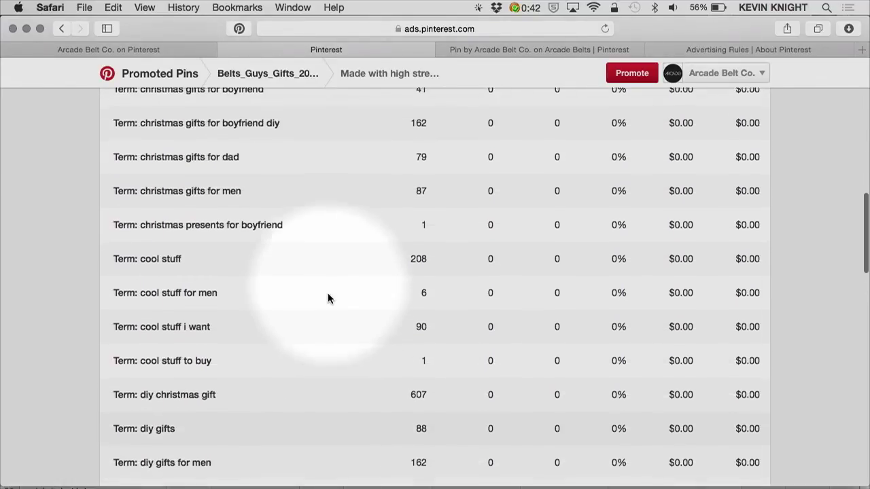
{"action": "scroll", "coordinate": [327, 298], "scroll_direction": "down", "scroll_amount": 7}
{"action": "scroll", "coordinate": [330, 276], "scroll_direction": "up", "scroll_amount": 6}
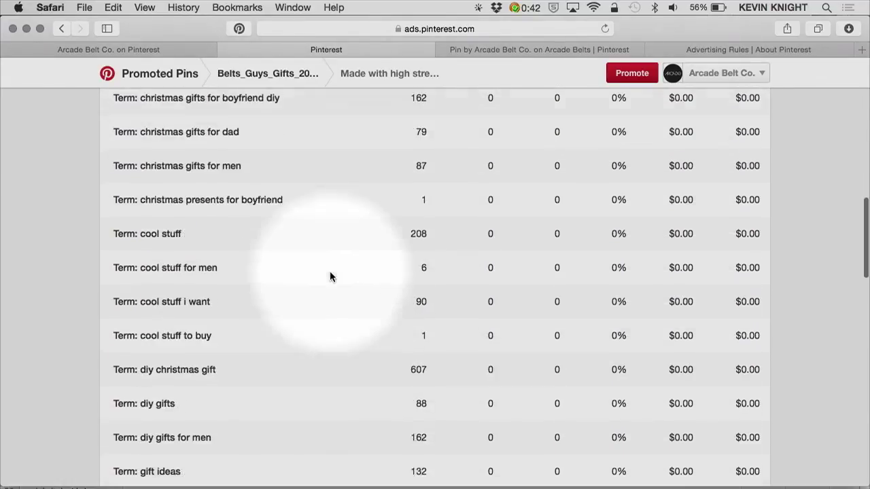
{"action": "scroll", "coordinate": [330, 276], "scroll_direction": "up", "scroll_amount": 8}
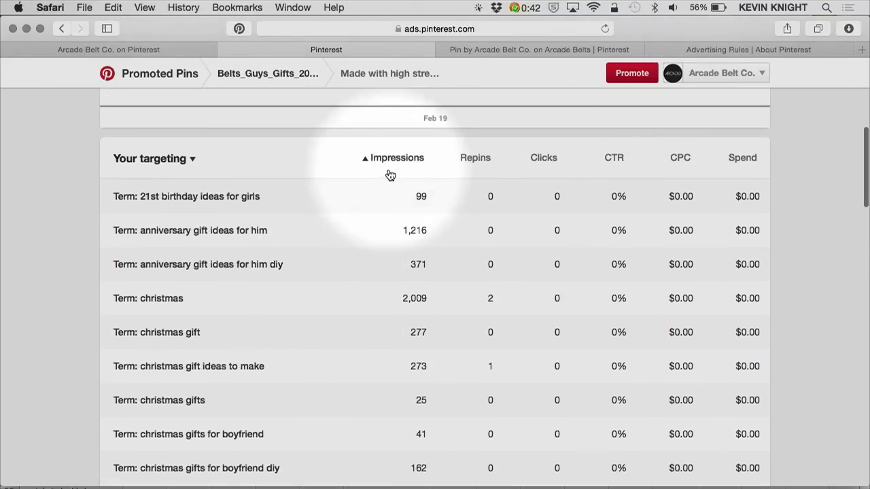
{"action": "left_click", "coordinate": [398, 163]}
{"action": "left_click", "coordinate": [400, 163]}
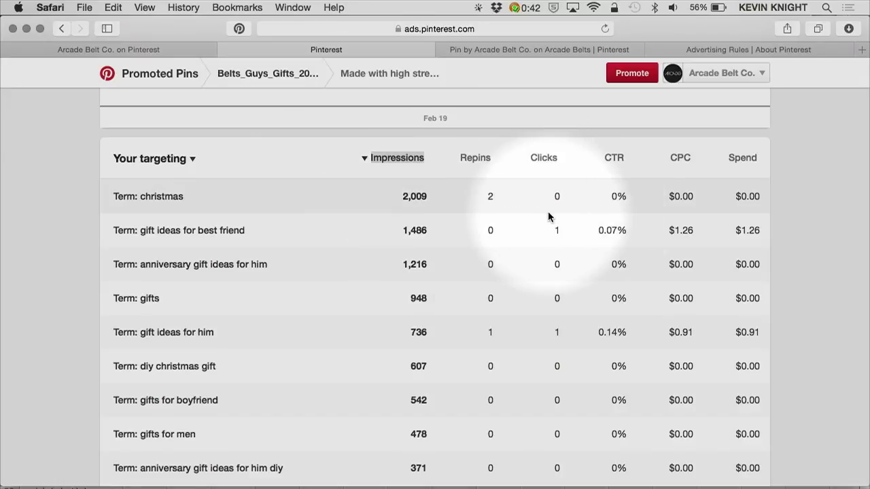
{"action": "scroll", "coordinate": [296, 277], "scroll_direction": "up", "scroll_amount": 10}
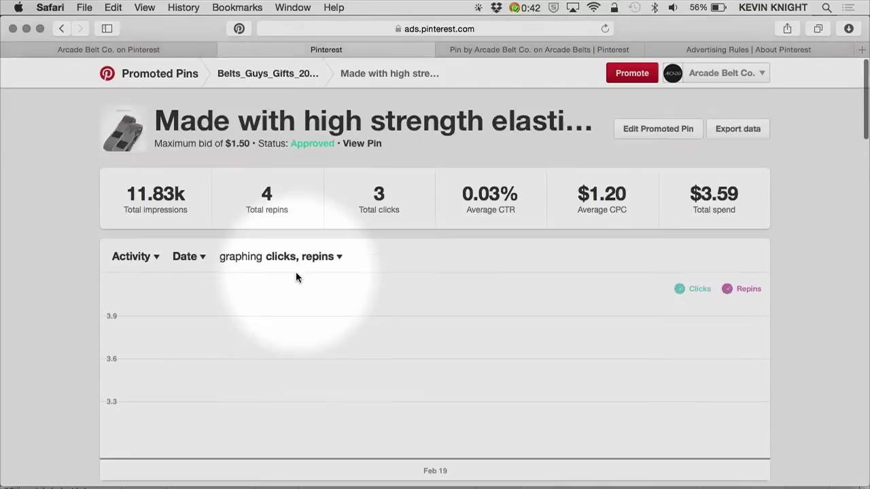
{"action": "key", "text": "super+bracketleft"}
Step: Review the 15 campaigns' impressions, clicks, CPC and spend (61.86k impressions, $10.67 total)
{"action": "scroll", "coordinate": [170, 266], "scroll_direction": "down", "scroll_amount": 8}
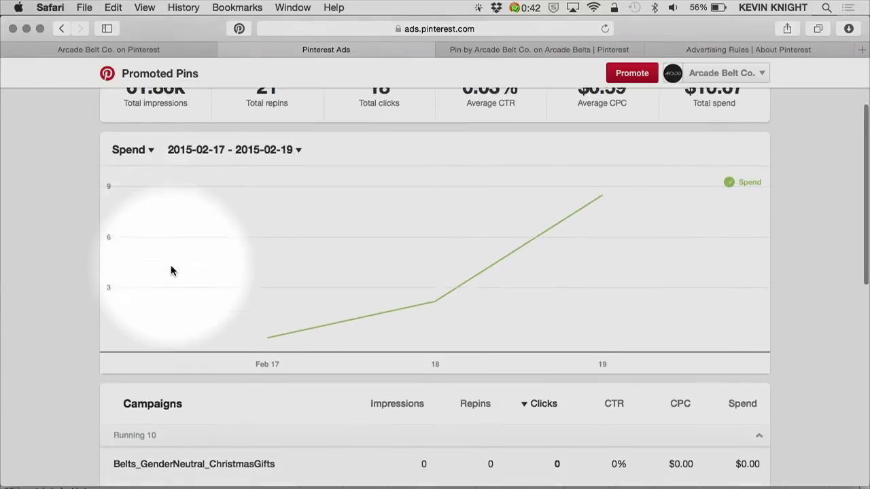
{"action": "scroll", "coordinate": [171, 270], "scroll_direction": "down", "scroll_amount": 3}
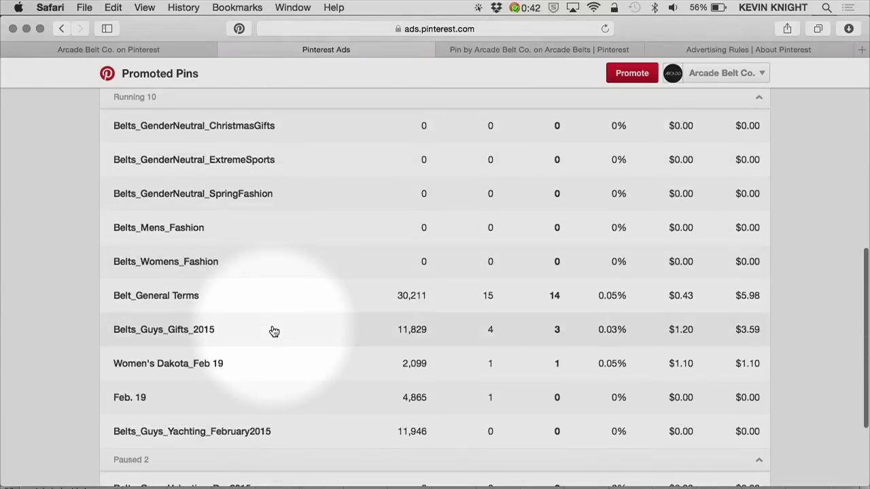
{"action": "scroll", "coordinate": [274, 331], "scroll_direction": "down", "scroll_amount": 2}
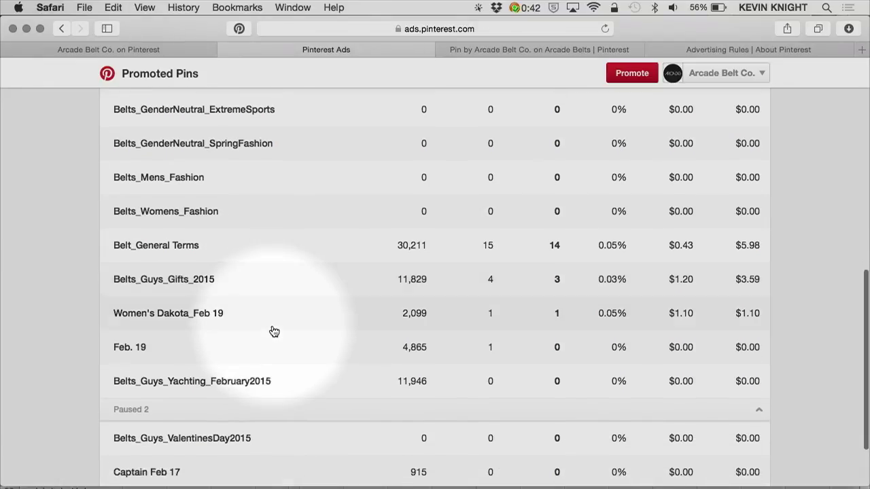
{"action": "scroll", "coordinate": [274, 331], "scroll_direction": "up", "scroll_amount": 12}
{"action": "scroll", "coordinate": [274, 330], "scroll_direction": "up", "scroll_amount": 1}
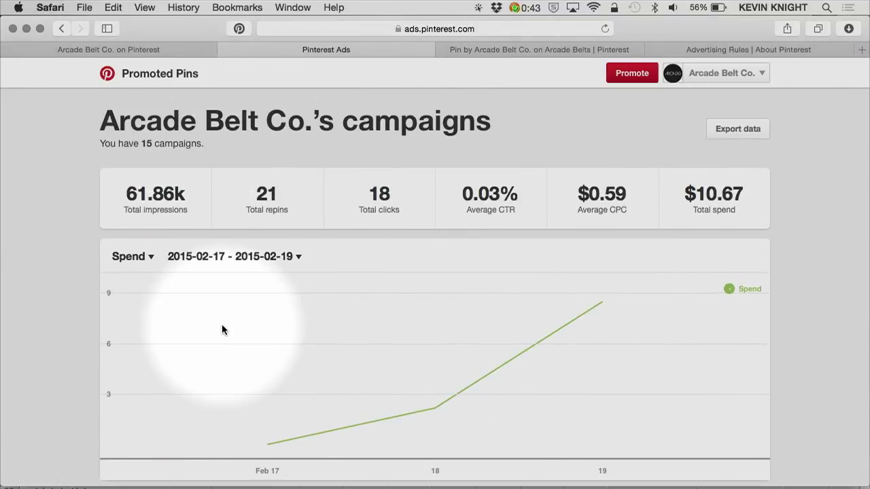
{"action": "scroll", "coordinate": [222, 324], "scroll_direction": "down", "scroll_amount": 10}
{"action": "scroll", "coordinate": [221, 329], "scroll_direction": "down", "scroll_amount": 3}
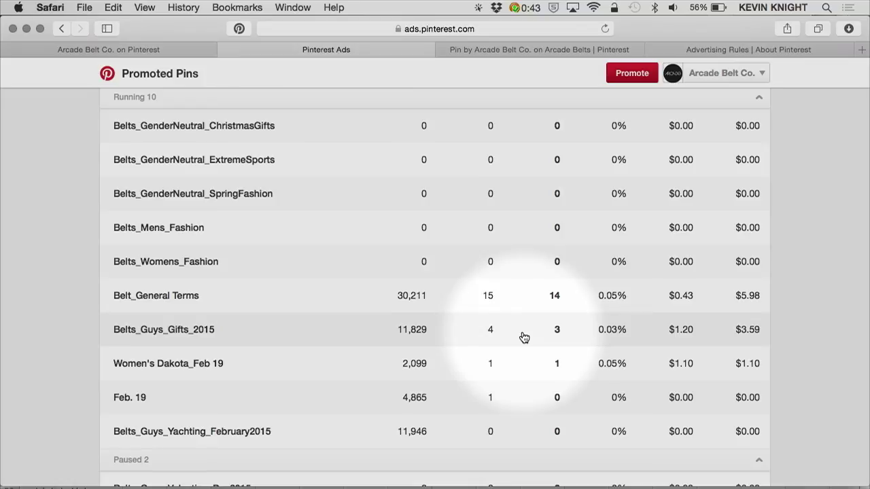
{"action": "scroll", "coordinate": [326, 313], "scroll_direction": "up", "scroll_amount": 2}
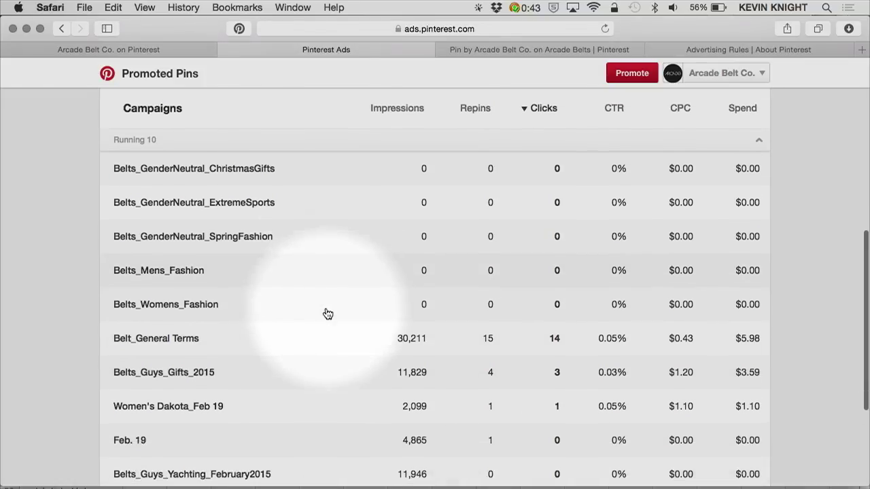
{"action": "scroll", "coordinate": [327, 314], "scroll_direction": "down", "scroll_amount": 1}
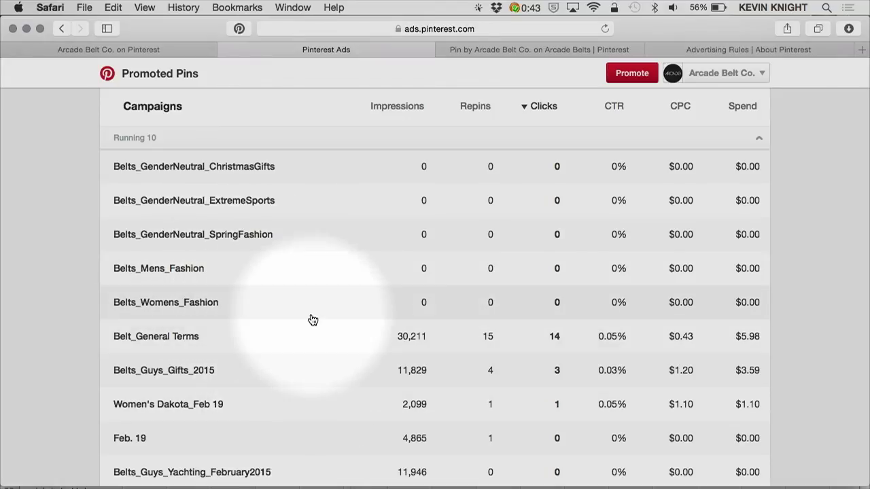
{"action": "scroll", "coordinate": [312, 320], "scroll_direction": "up", "scroll_amount": 2}
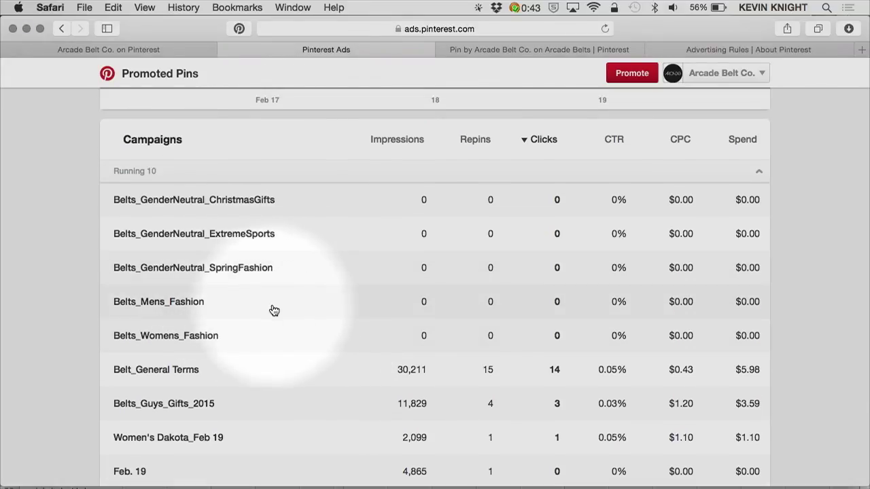
{"action": "scroll", "coordinate": [381, 401], "scroll_direction": "down", "scroll_amount": 2}
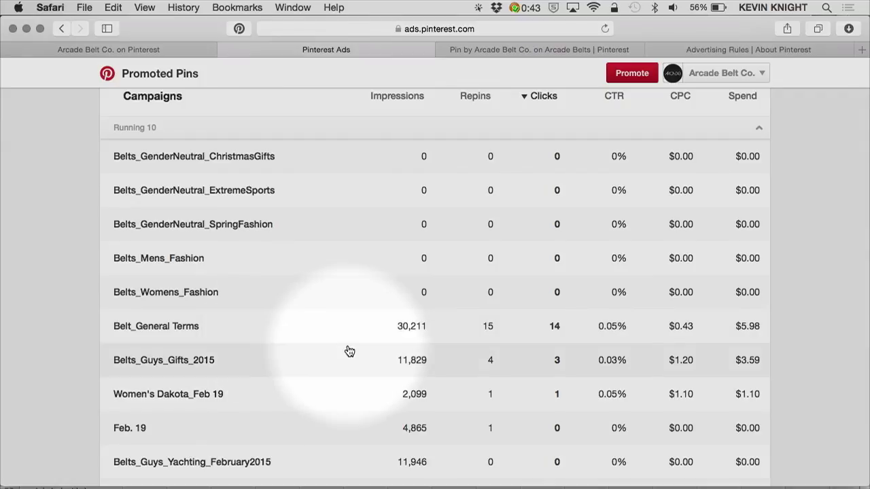
{"action": "scroll", "coordinate": [348, 351], "scroll_direction": "down", "scroll_amount": 3}
{"action": "scroll", "coordinate": [349, 351], "scroll_direction": "up", "scroll_amount": 10}
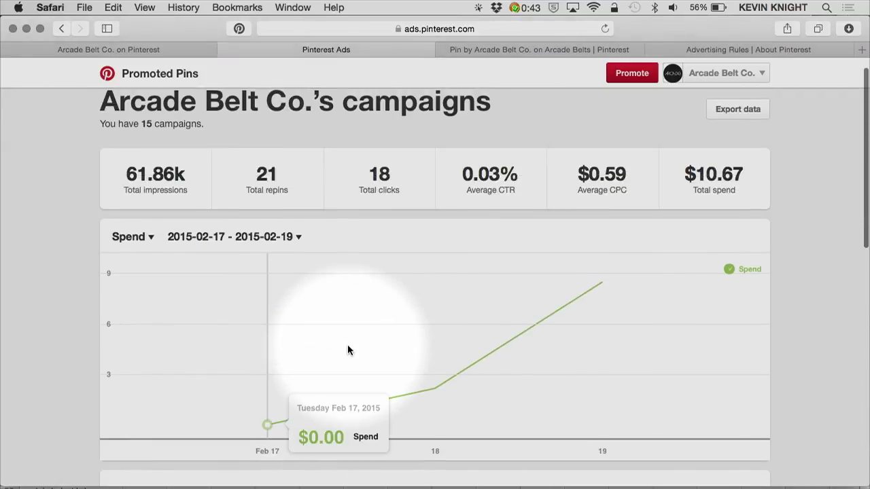
{"action": "mouse_move", "coordinate": [436, 395]}
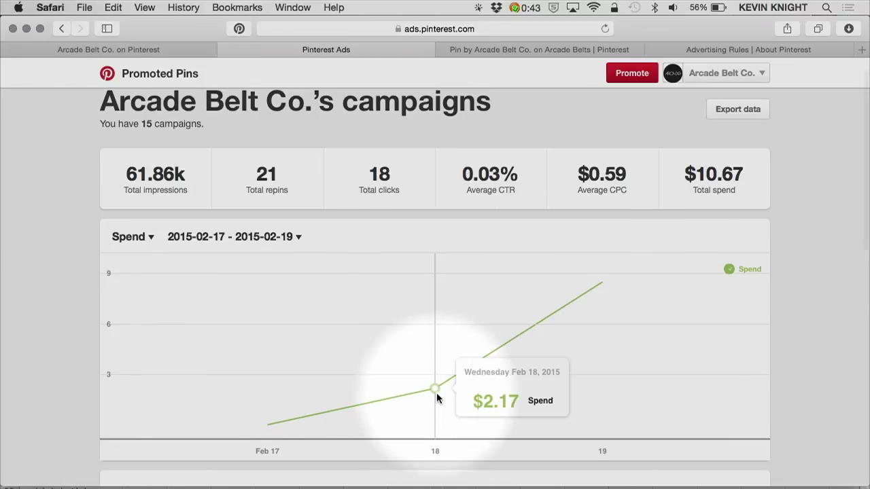
{"action": "scroll", "coordinate": [436, 398], "scroll_direction": "down", "scroll_amount": 5}
{"action": "scroll", "coordinate": [436, 397], "scroll_direction": "up", "scroll_amount": 3}
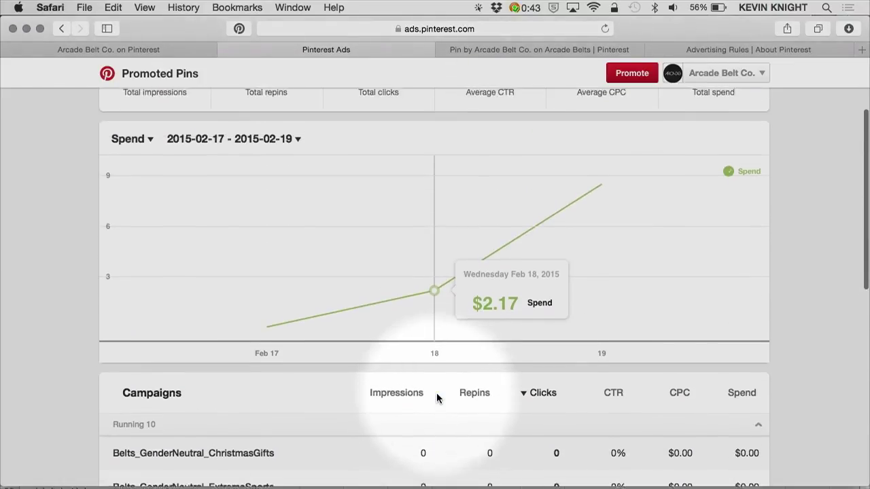